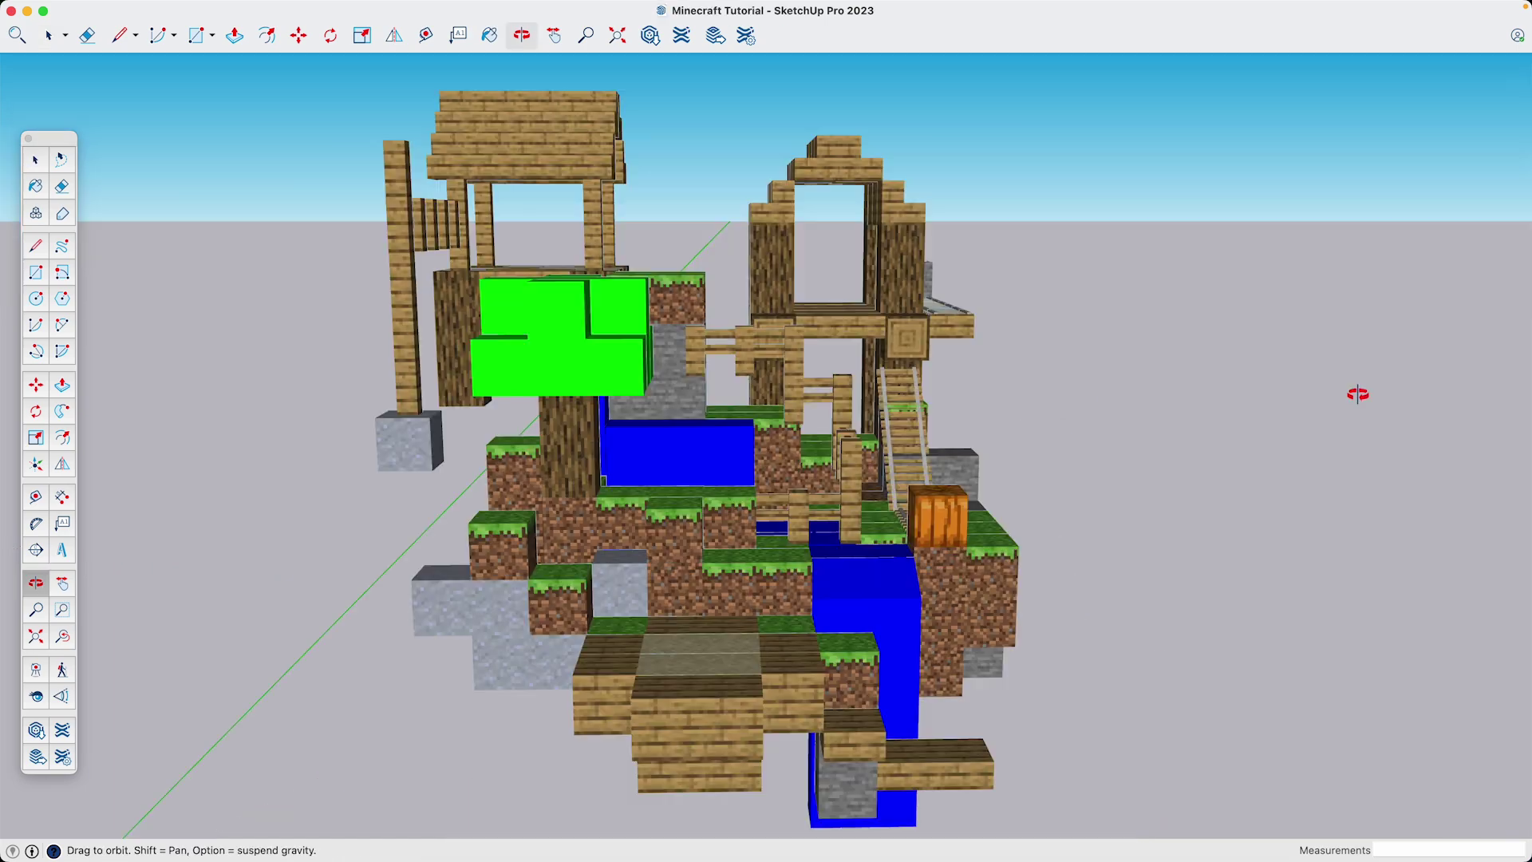
pyautogui.moveTo(1357, 386); pyautogui.dragTo(903, 497)
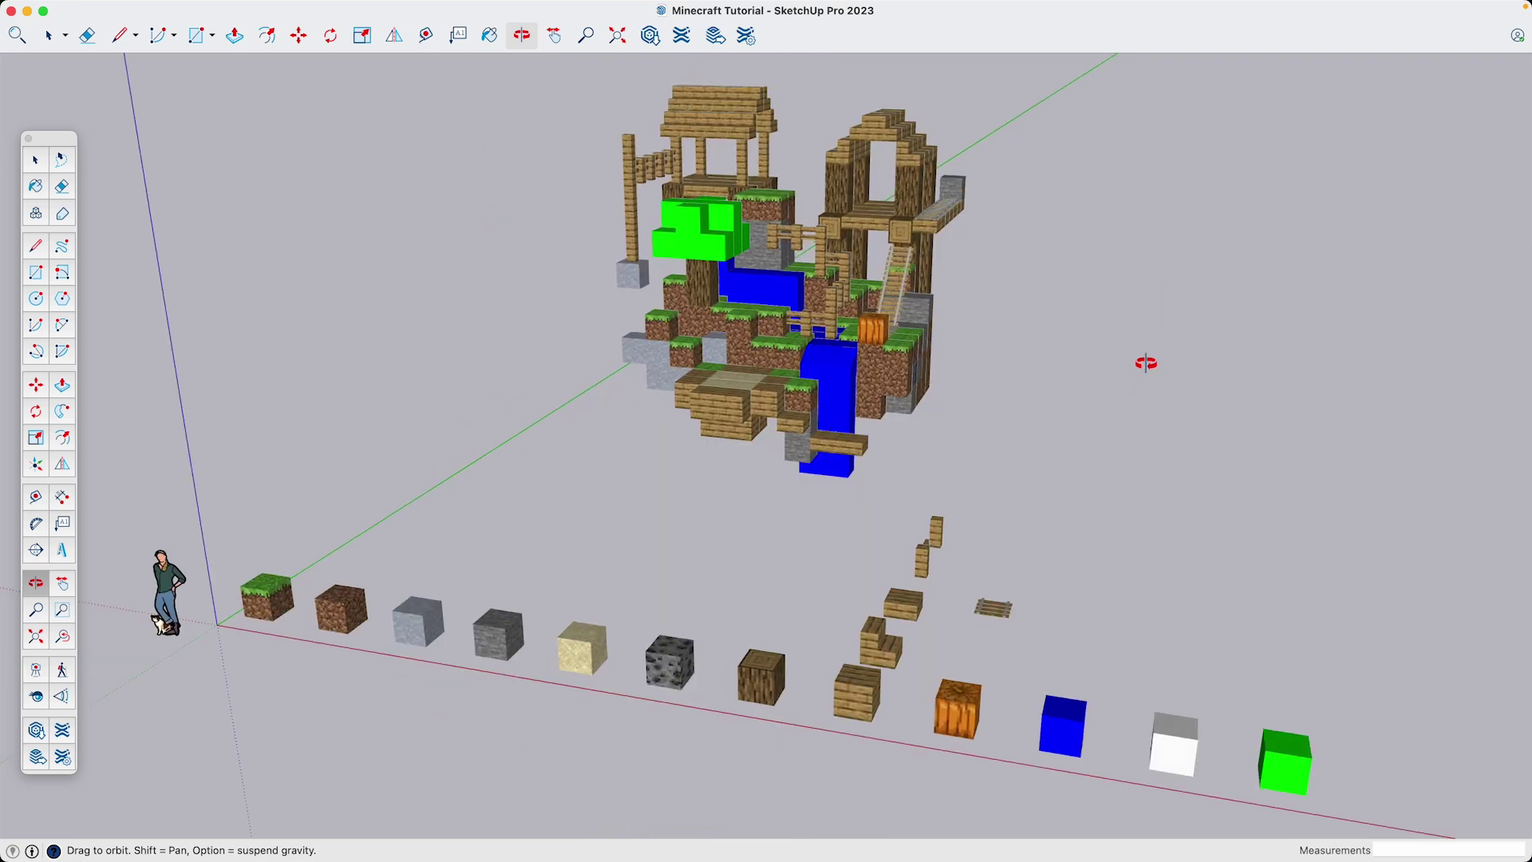
pyautogui.moveTo(1145, 359); pyautogui.dragTo(1234, 290)
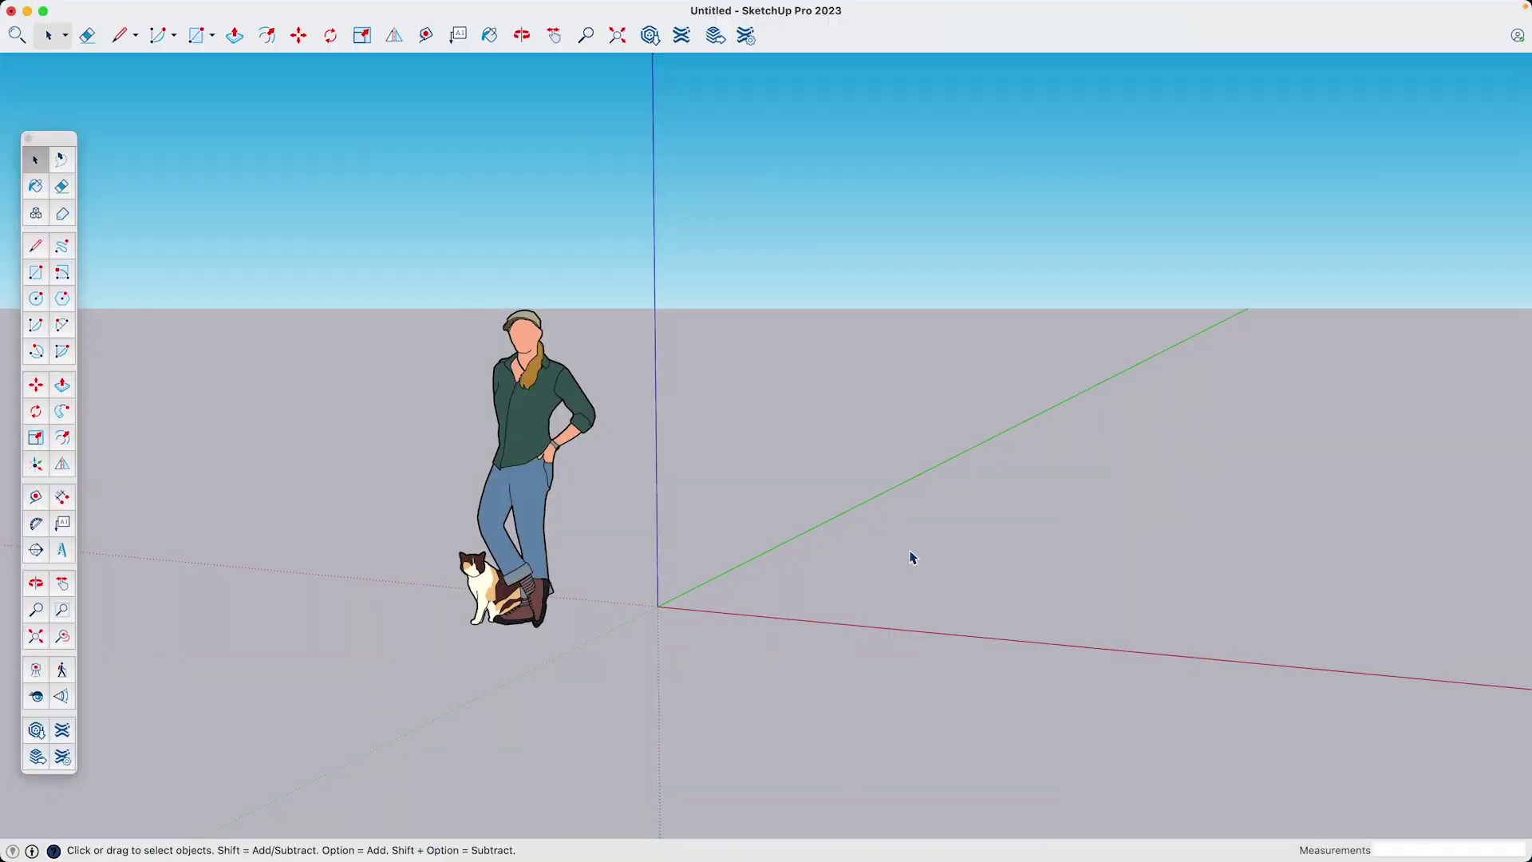
# - Draw a 1' by 1' square on the ground just beside the origin
pyautogui.click(36, 273)
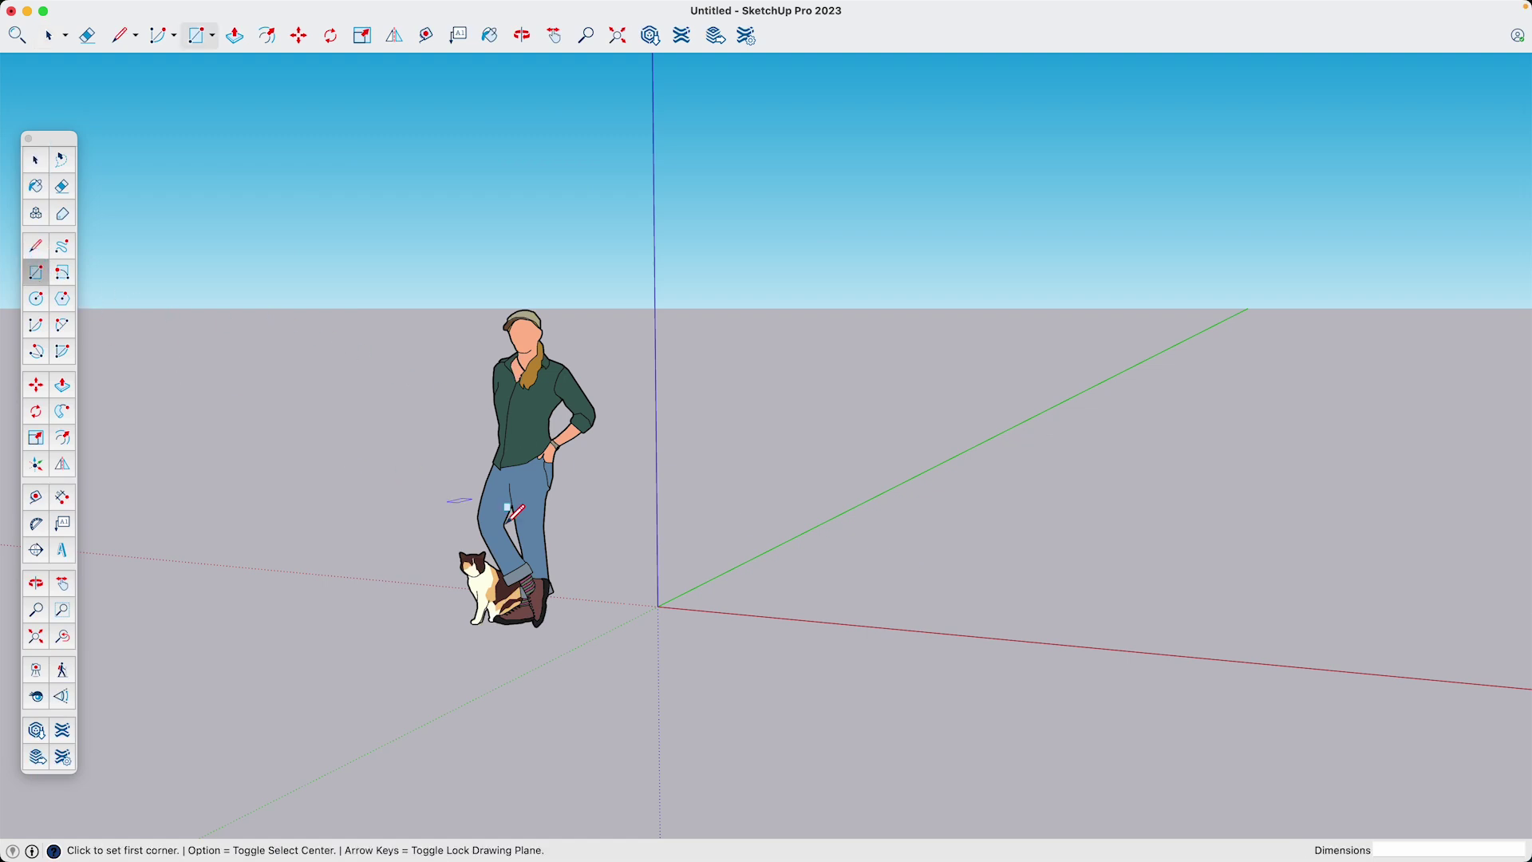
pyautogui.click(731, 593)
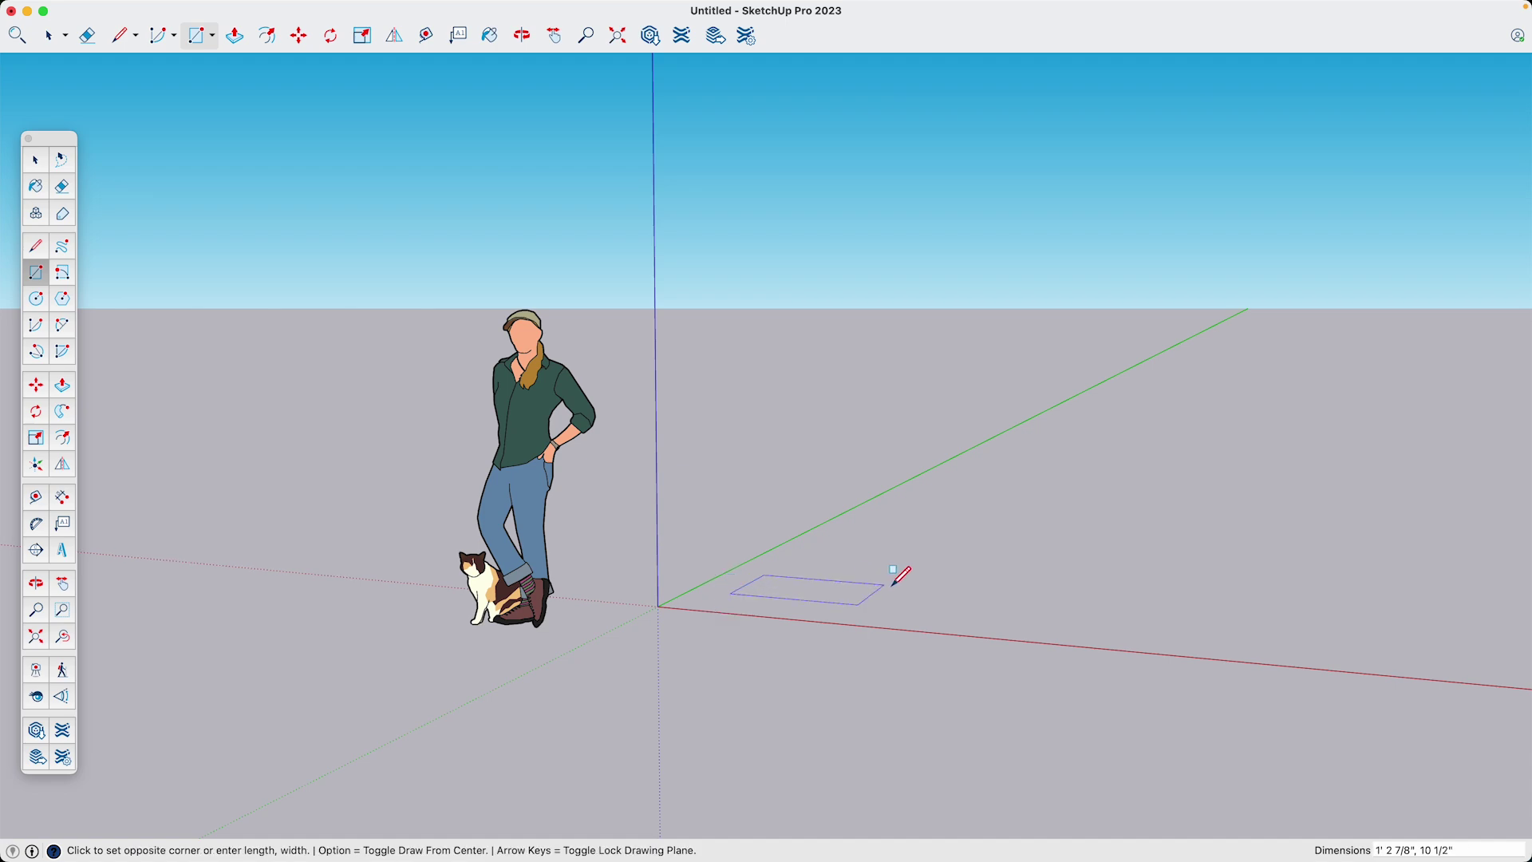
pyautogui.click(970, 561)
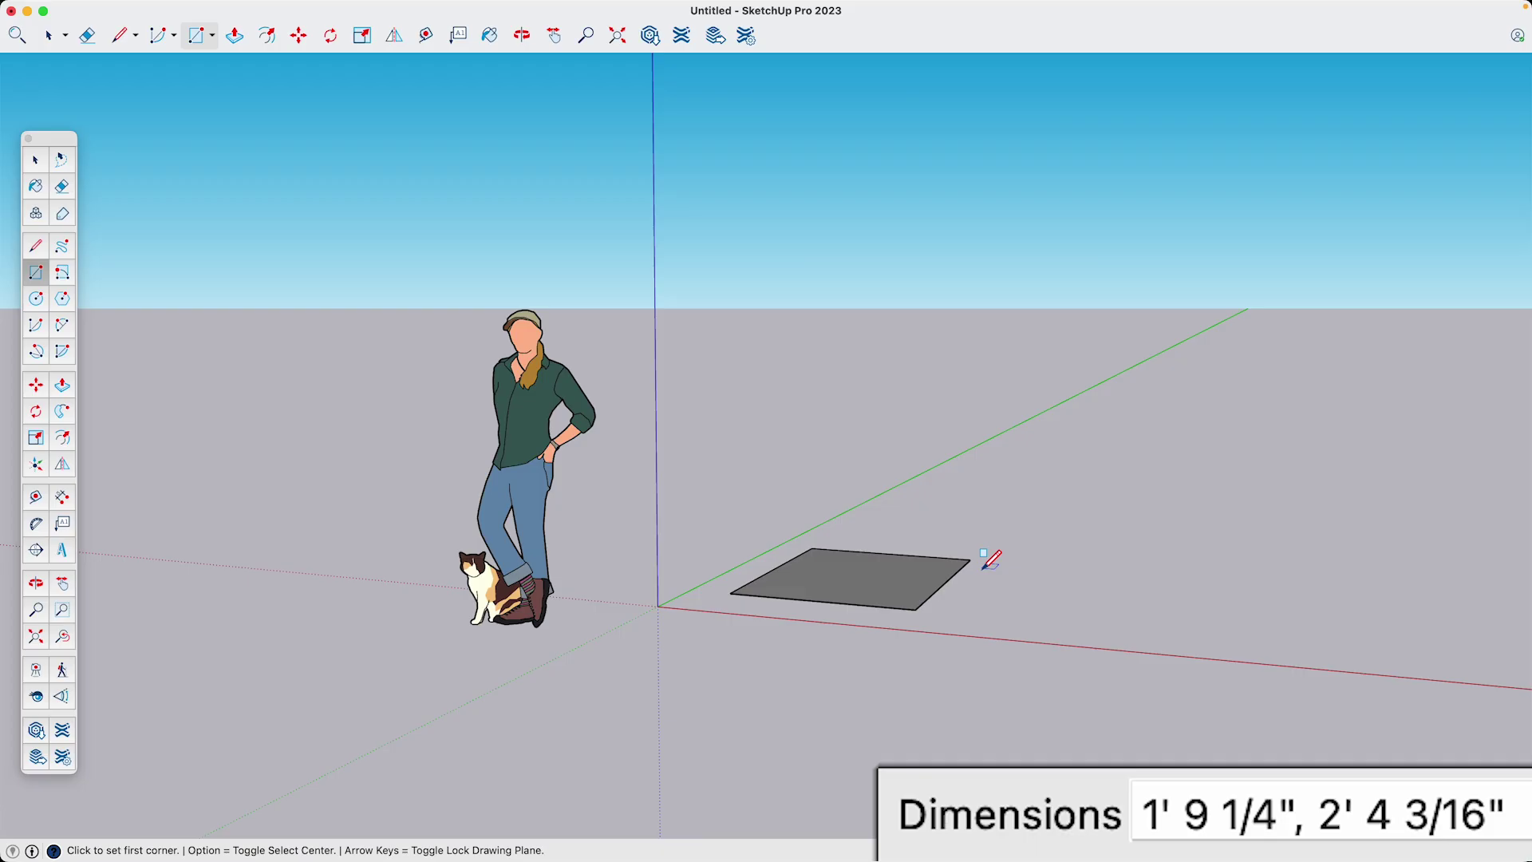
pyautogui.write("1'")
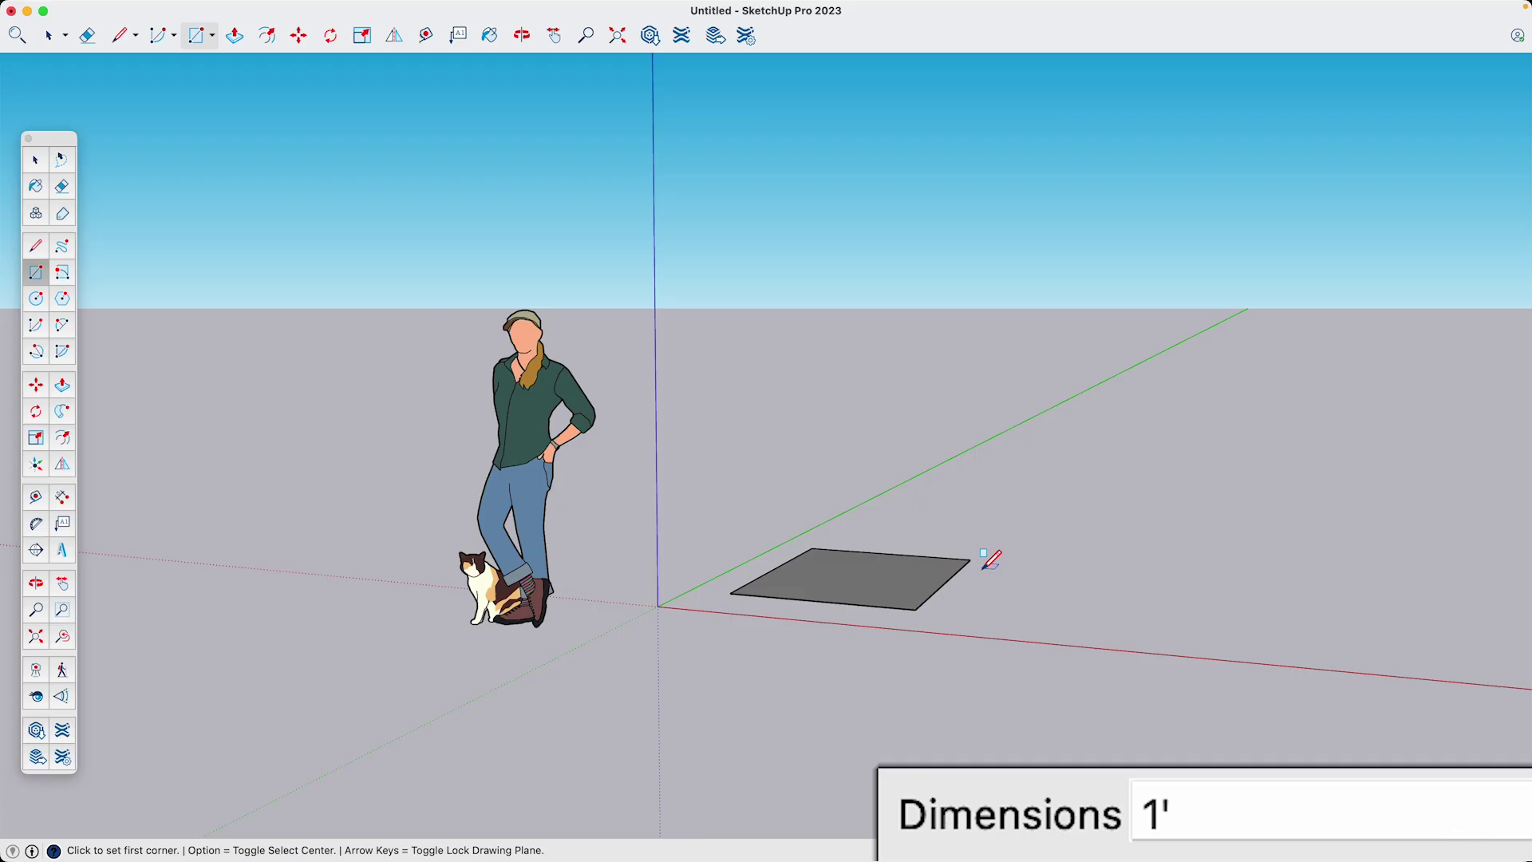
pyautogui.write(",1'")
pyautogui.press('Return')
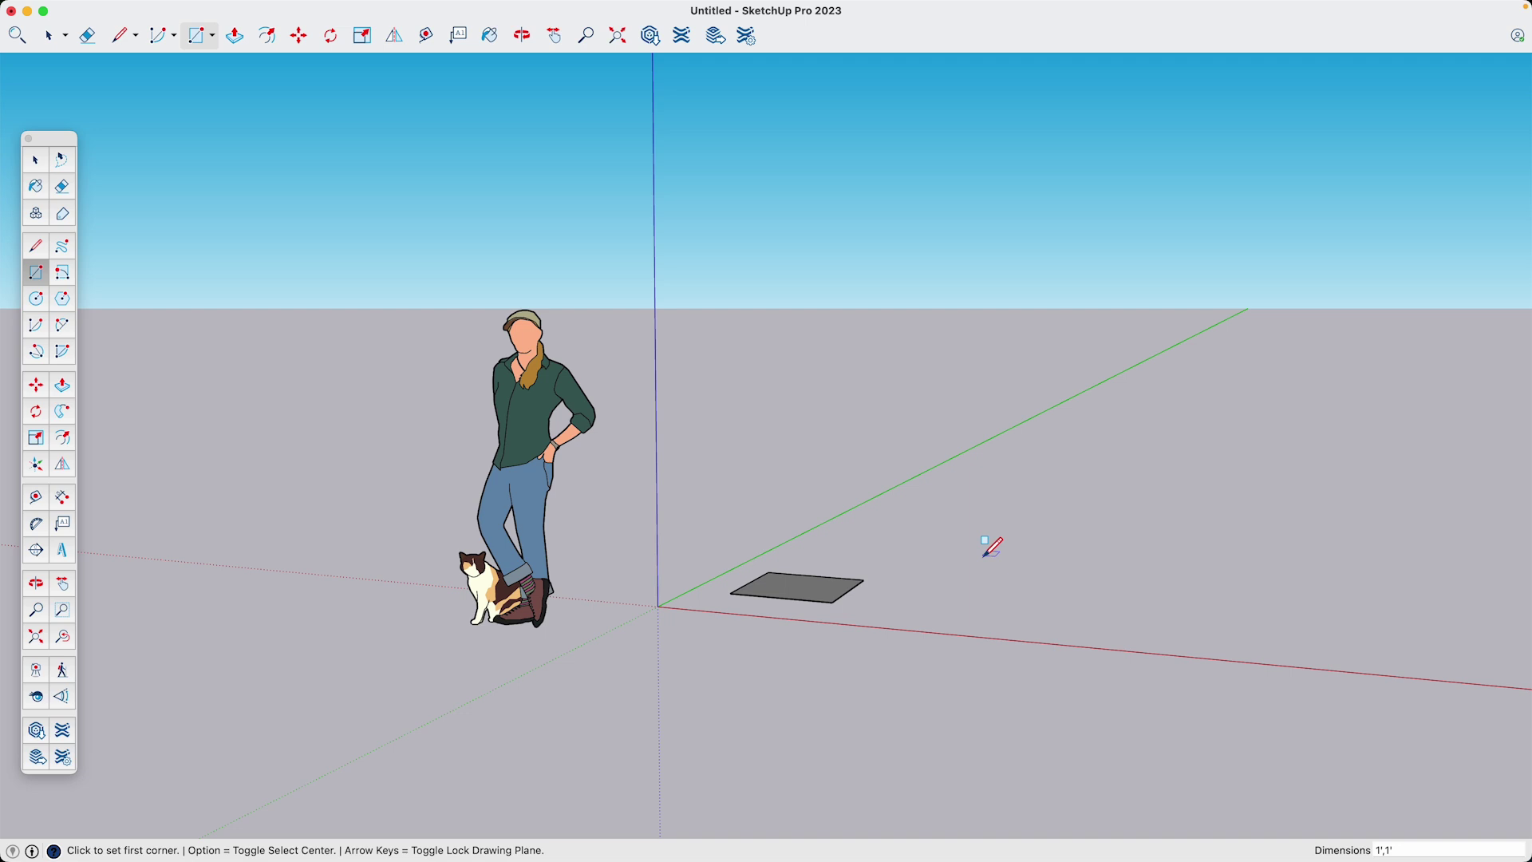
# - Push/Pull the square up 1' to form a cube
pyautogui.moveTo(991, 547); pyautogui.dragTo(947, 644, button='middle')
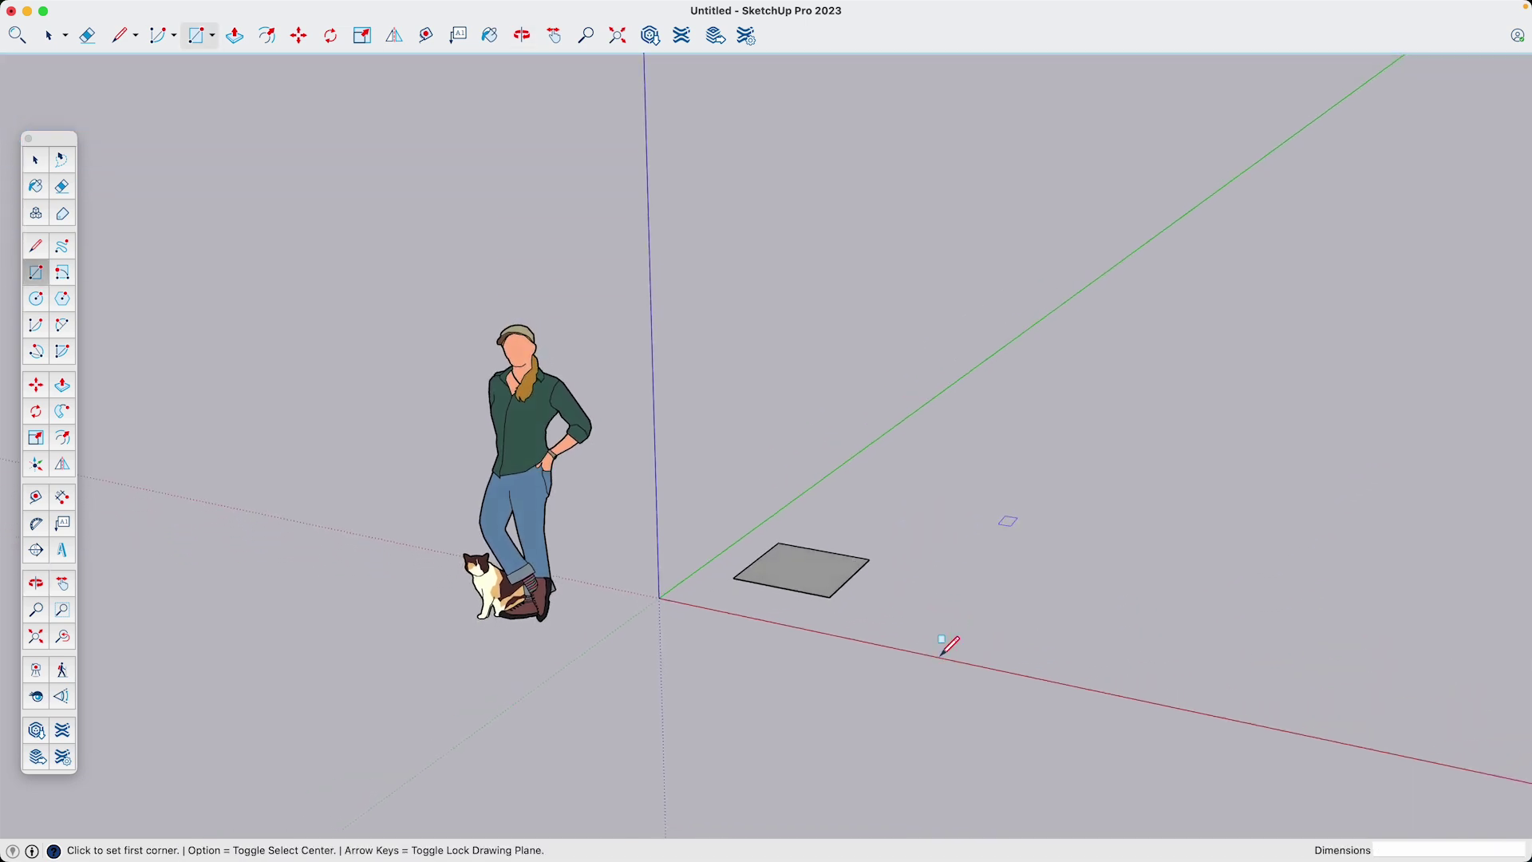
pyautogui.press('p')
pyautogui.click(798, 568)
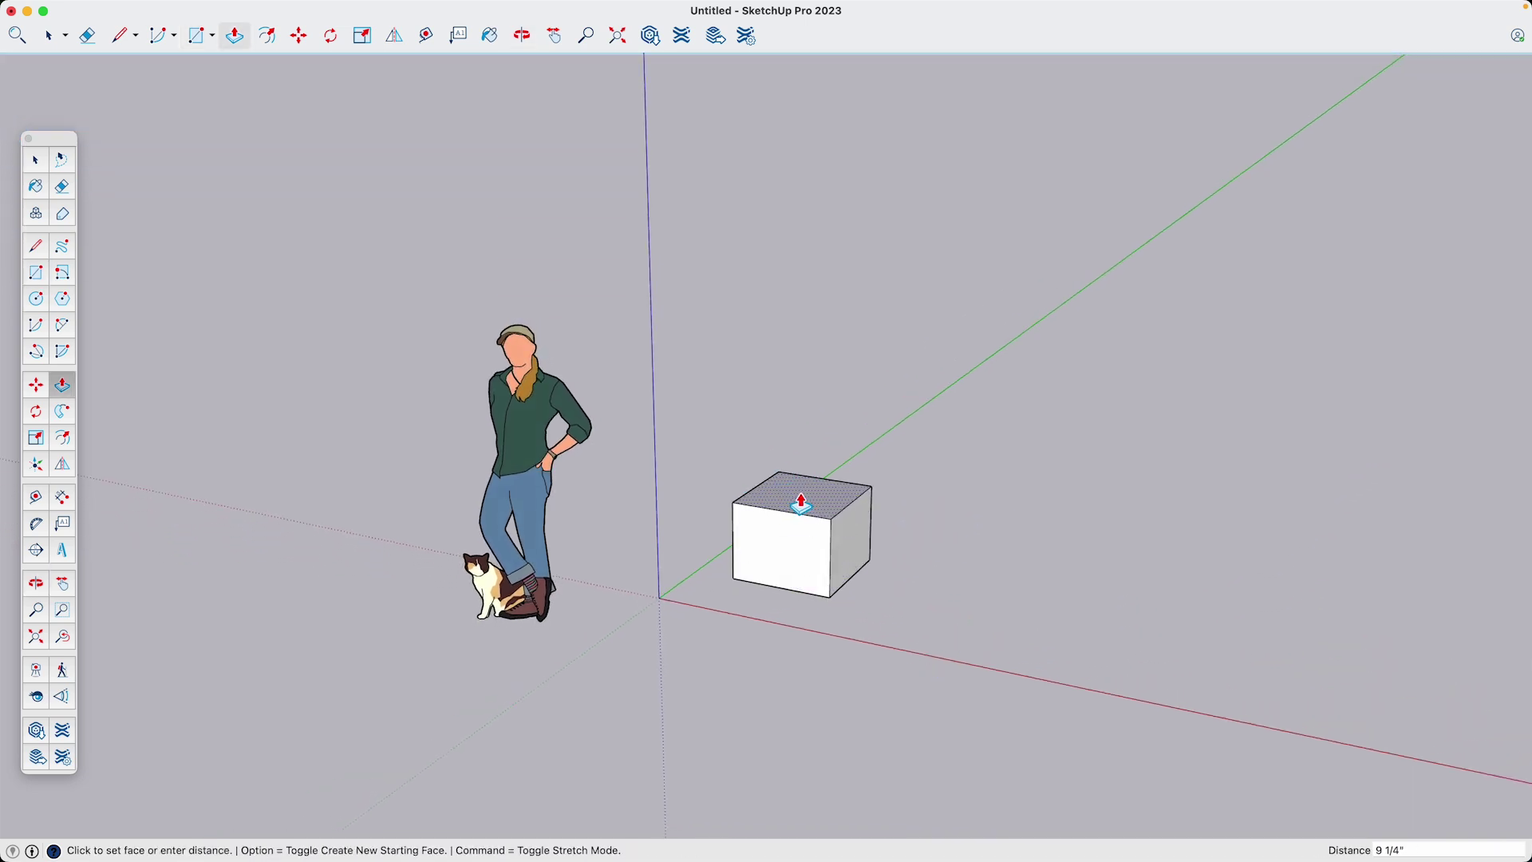
pyautogui.write("1'")
pyautogui.press('Return')
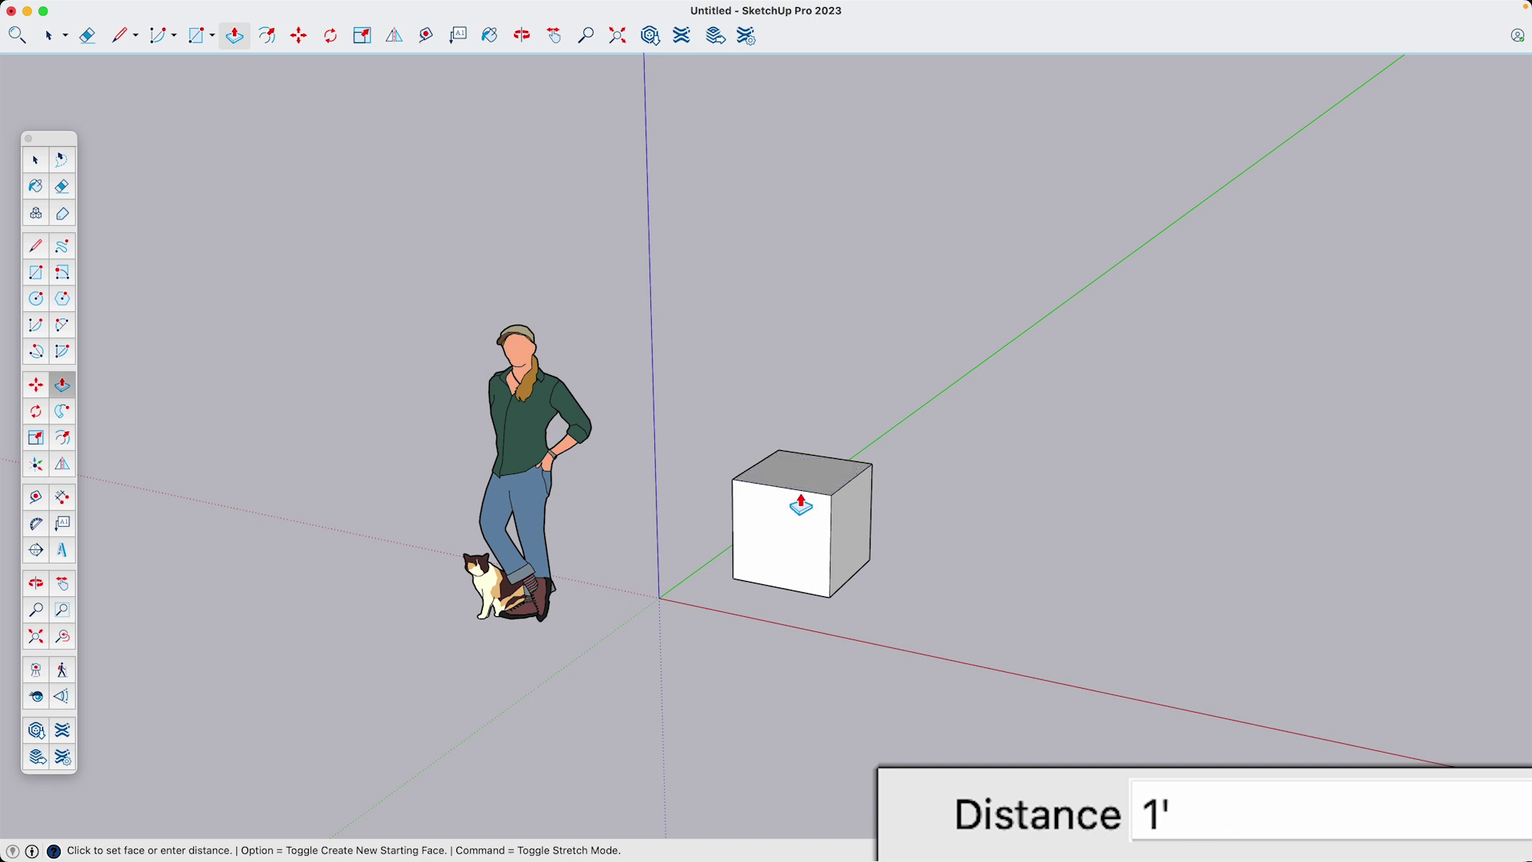
# - Select the whole cube and copy it along the red axis, repeating the copy 10x to form an evenly spaced row
pyautogui.press('o')
pyautogui.moveTo(1074, 472); pyautogui.dragTo(1007, 524)
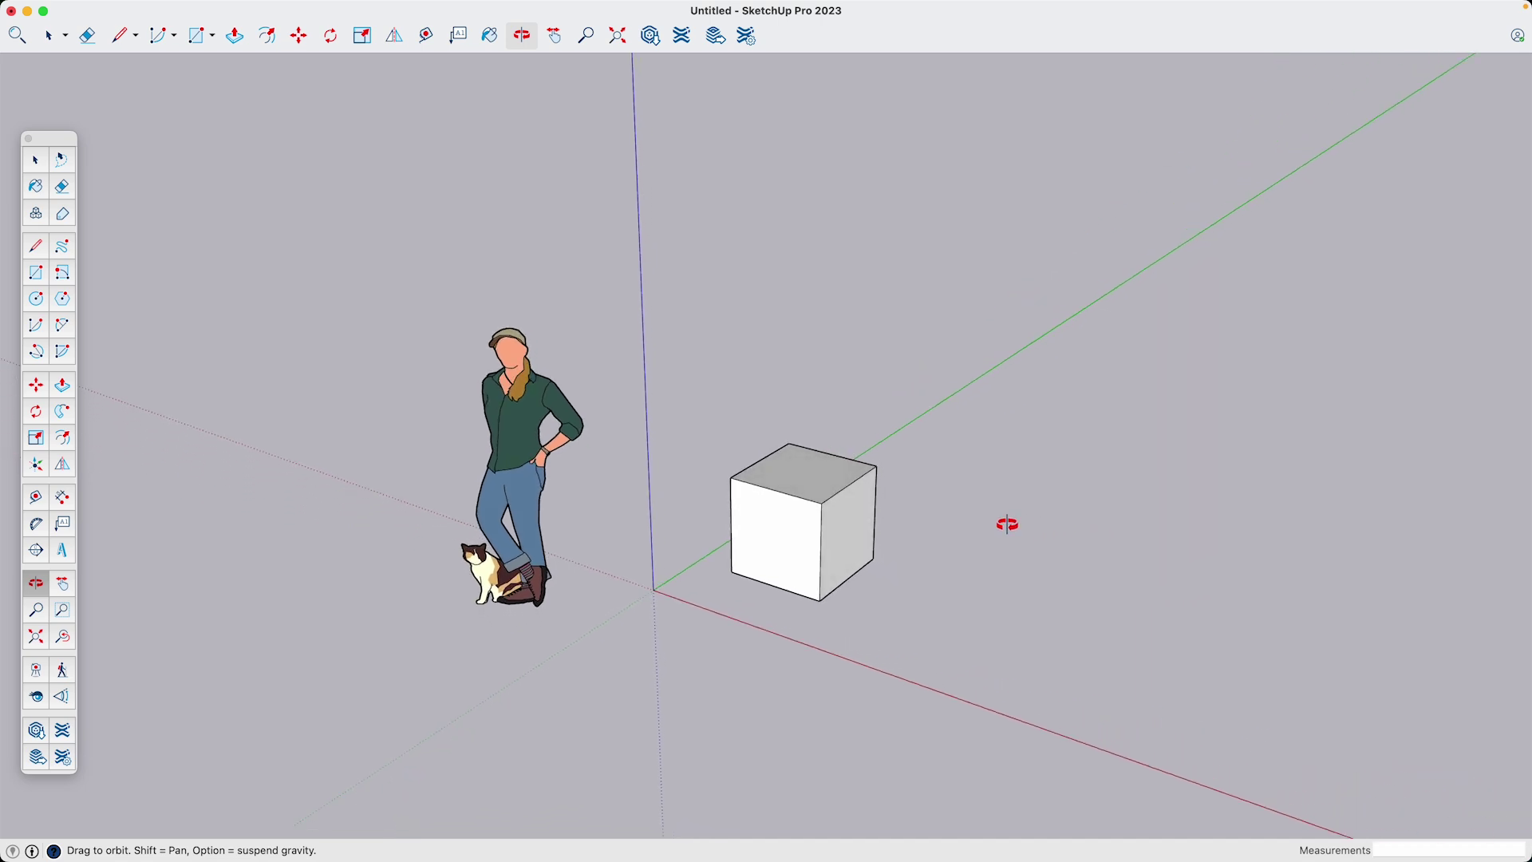
pyautogui.press('p')
pyautogui.press('space')
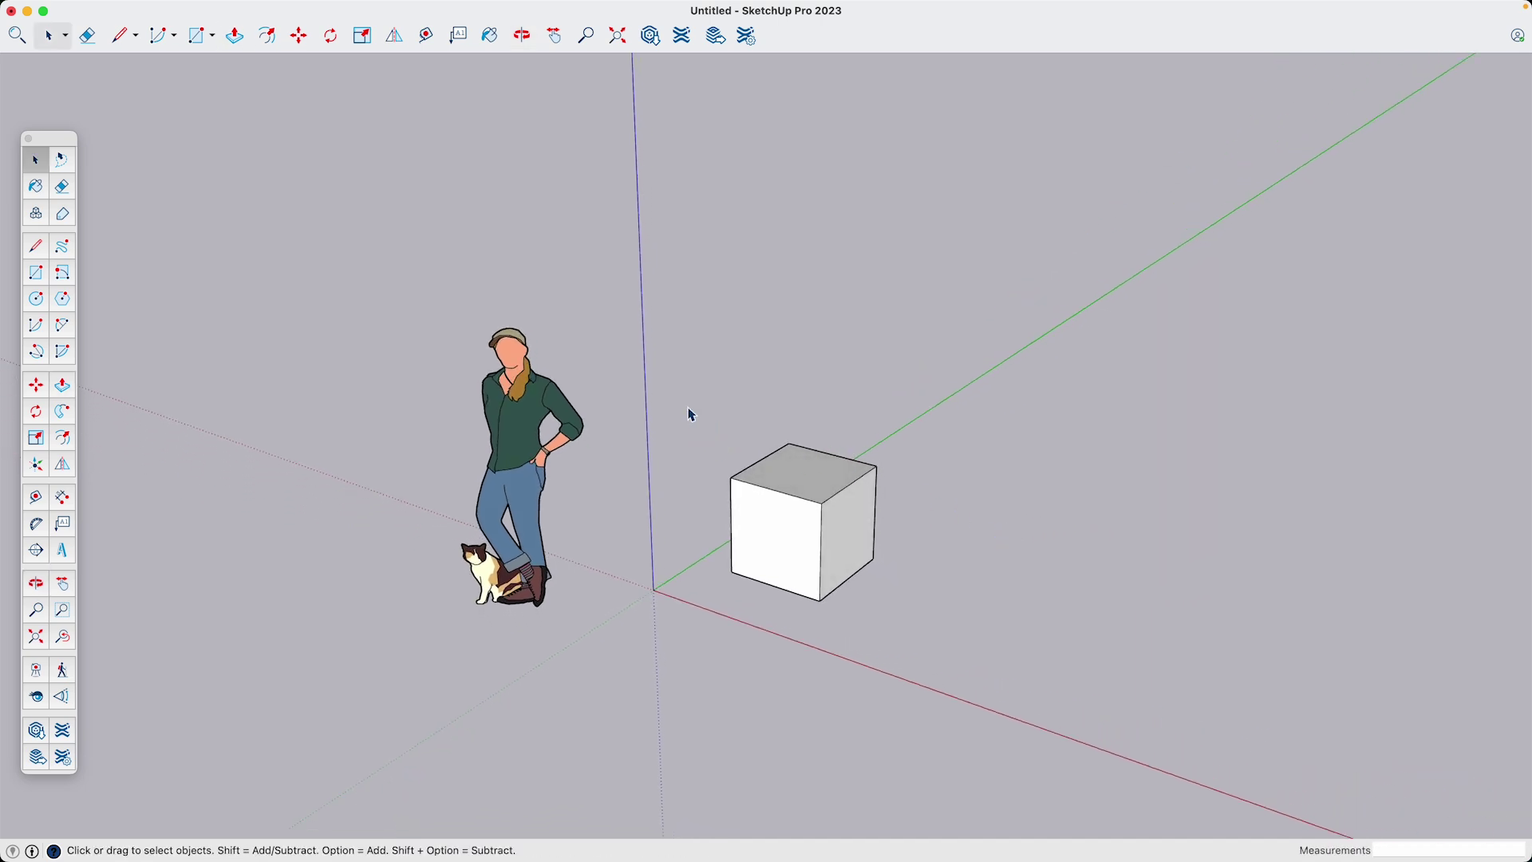
pyautogui.moveTo(686, 411); pyautogui.dragTo(1023, 690)
pyautogui.click(36, 384)
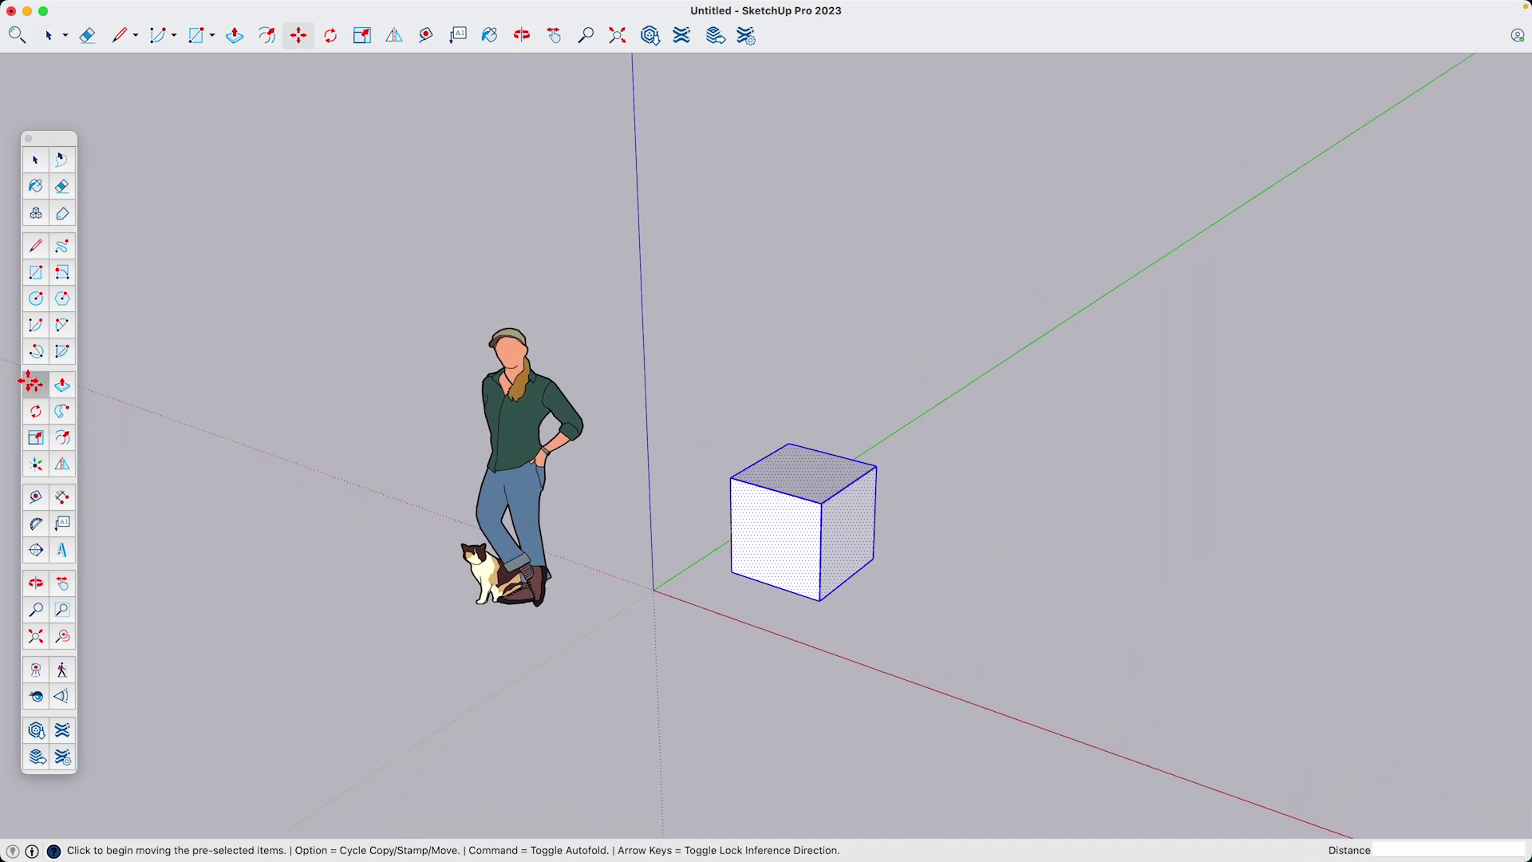
pyautogui.click(856, 530)
pyautogui.press('alt')
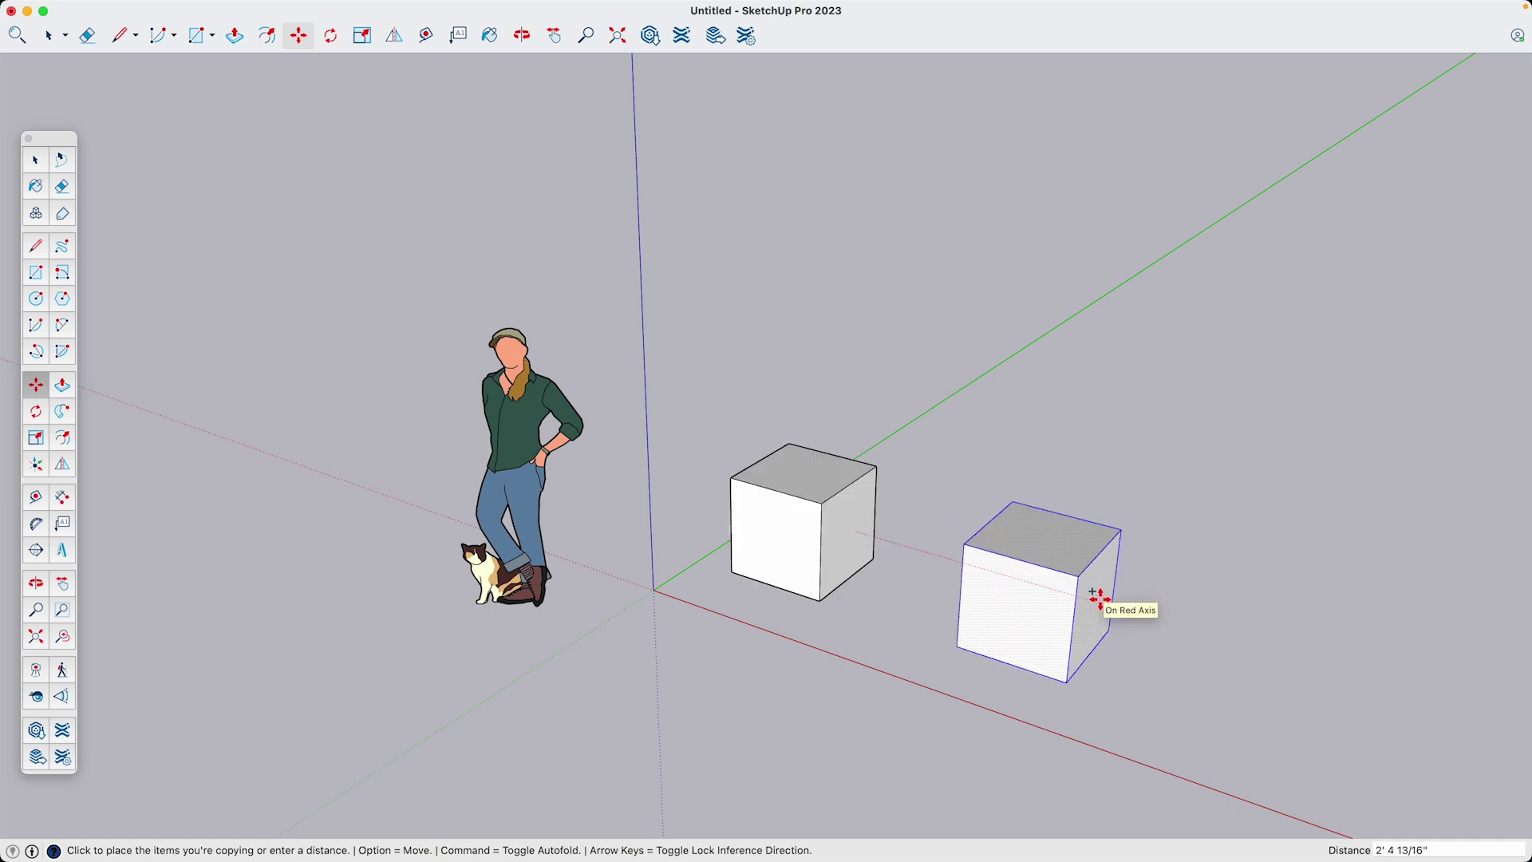
pyautogui.click(1123, 607)
pyautogui.press('Return')
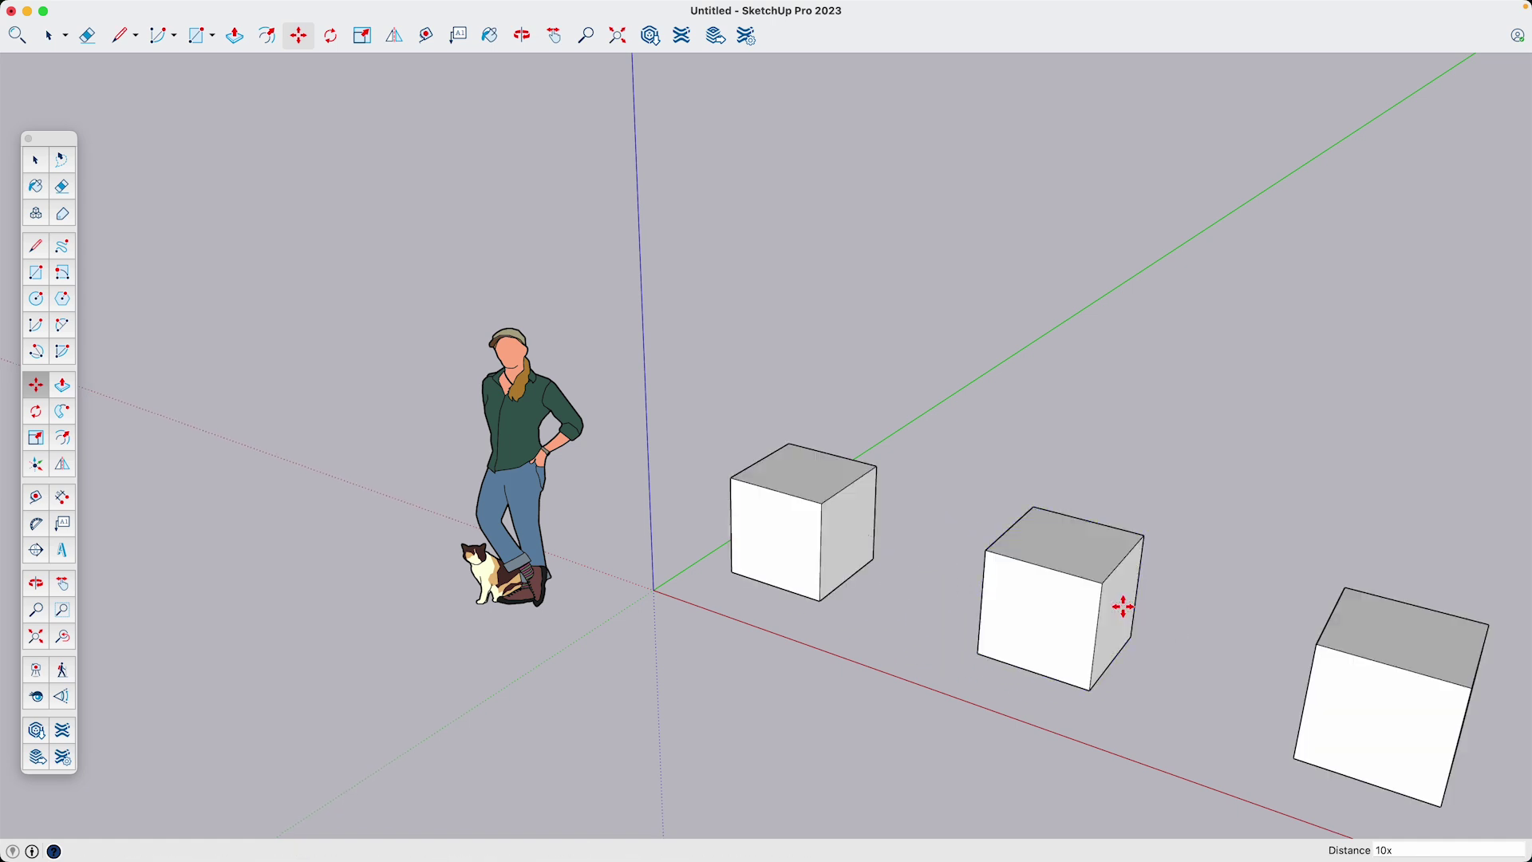
pyautogui.scroll(-10, 711, 407)
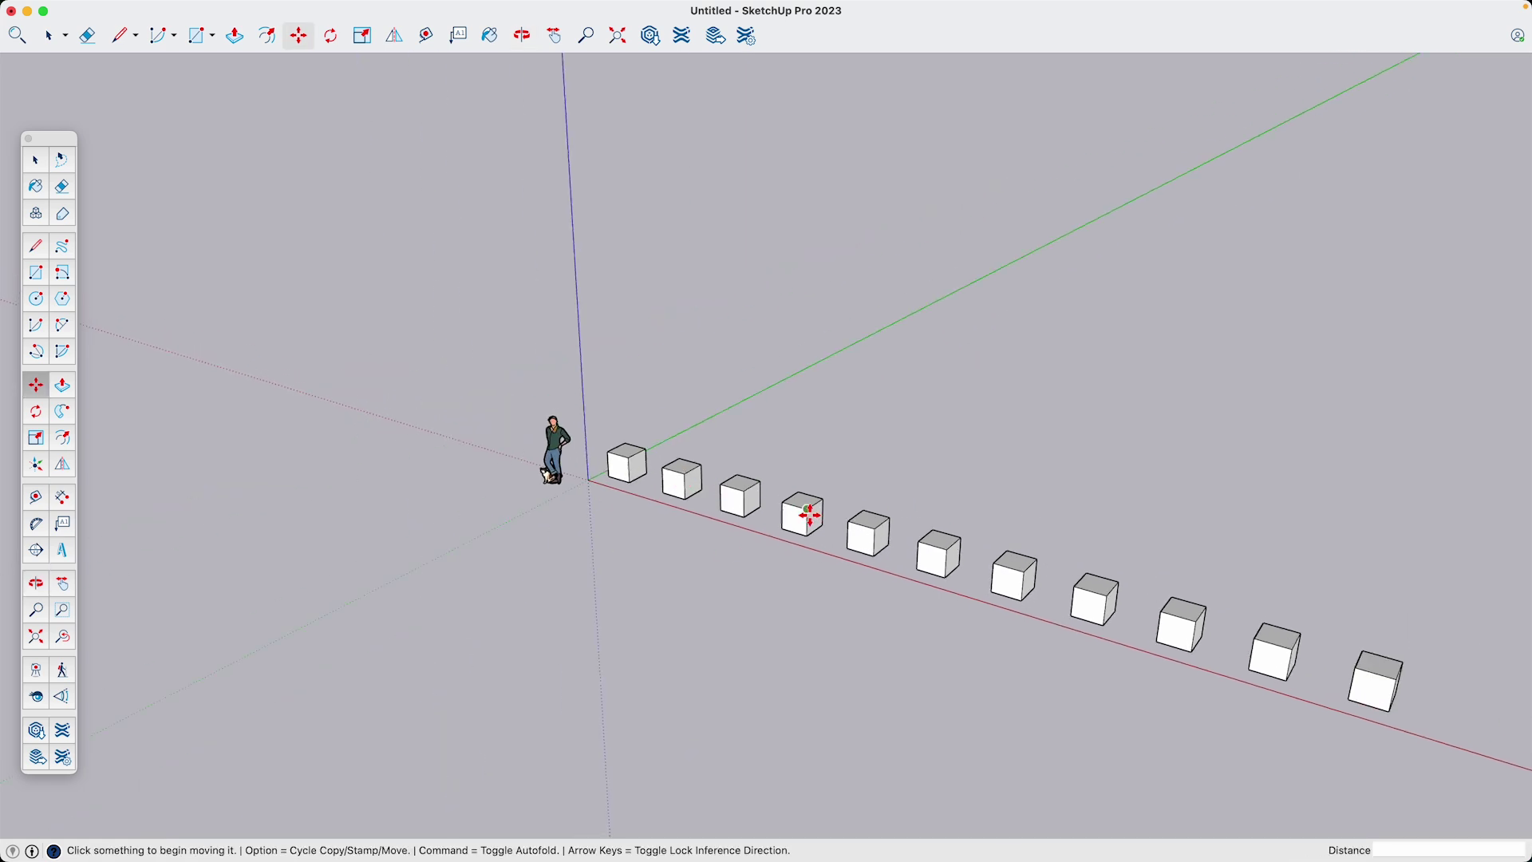
pyautogui.scroll(5, 638, 478)
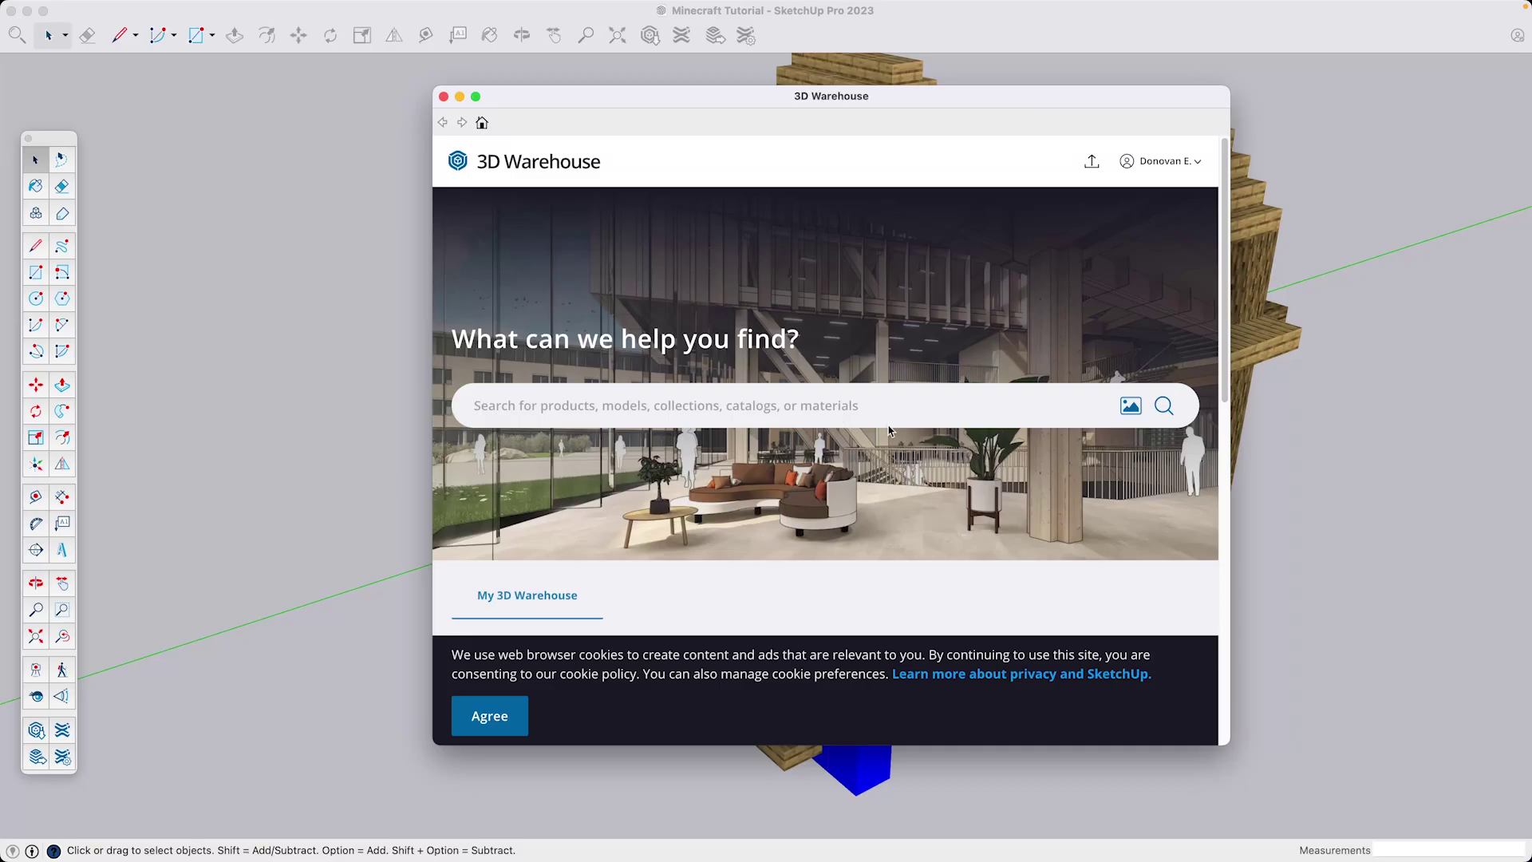
# - Search 3D Warehouse for "textures" and browse the results, and look through the Minecraft Wiki's list of block textures in the browser
pyautogui.click(889, 426)
pyautogui.write('textures')
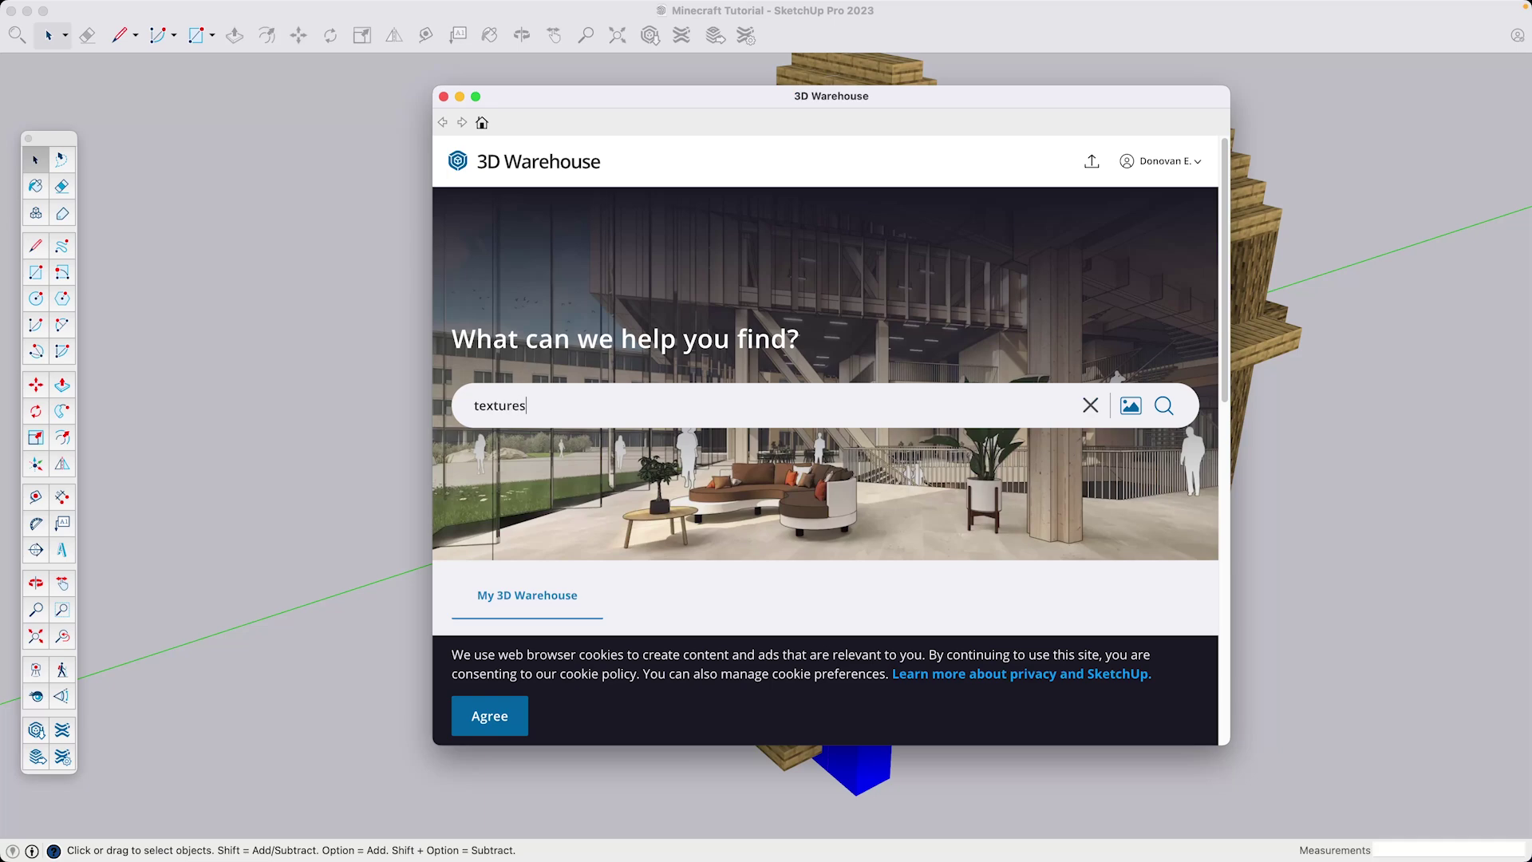
pyautogui.press('Return')
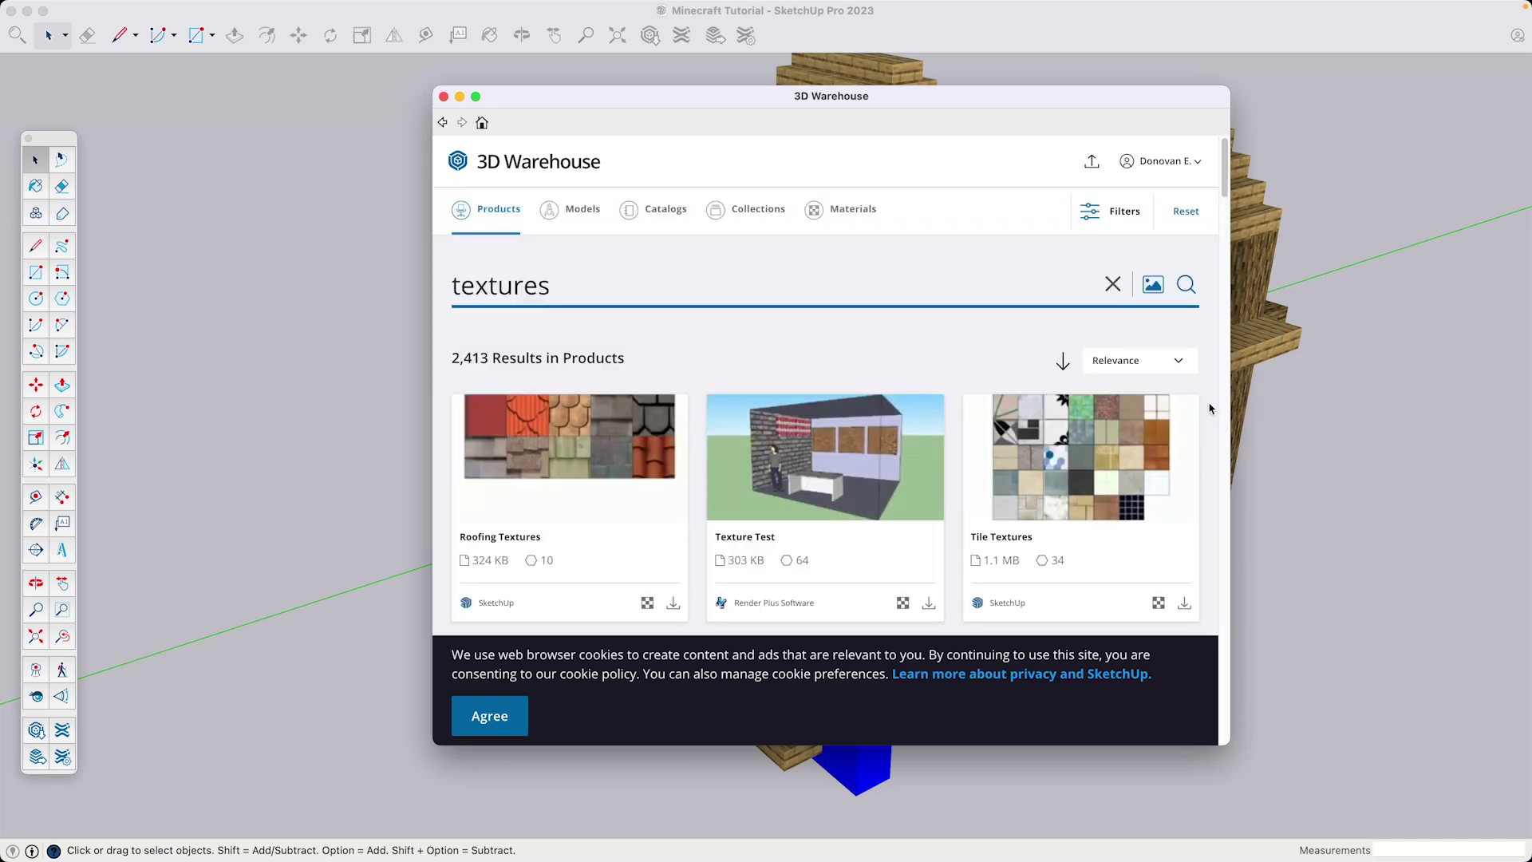
pyautogui.scroll(-3, 1207, 447)
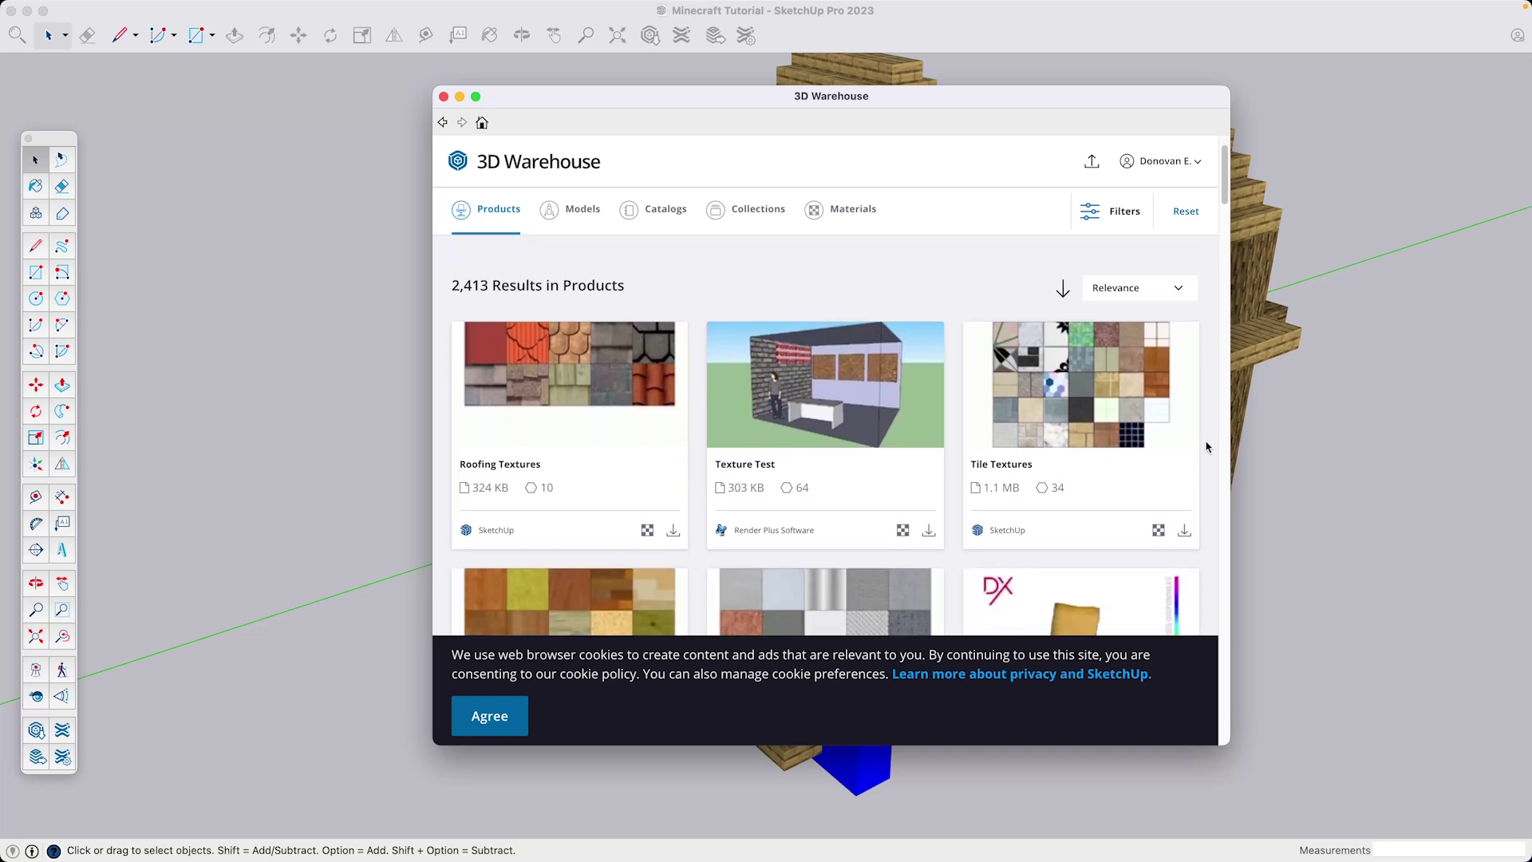
pyautogui.scroll(-1, 1207, 447)
pyautogui.scroll(-5, 1207, 446)
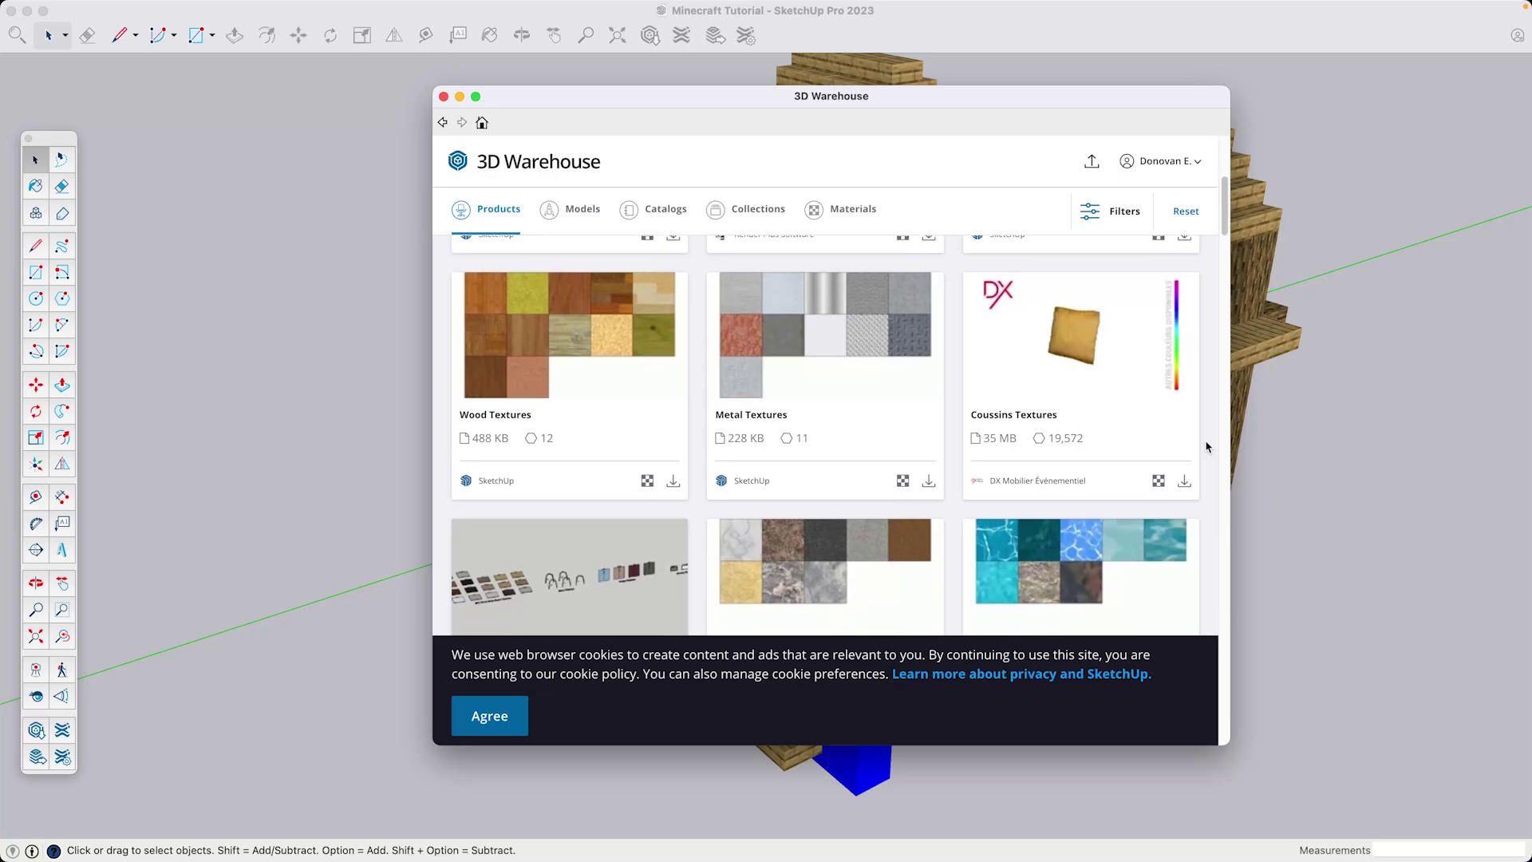
pyautogui.scroll(-2, 1207, 446)
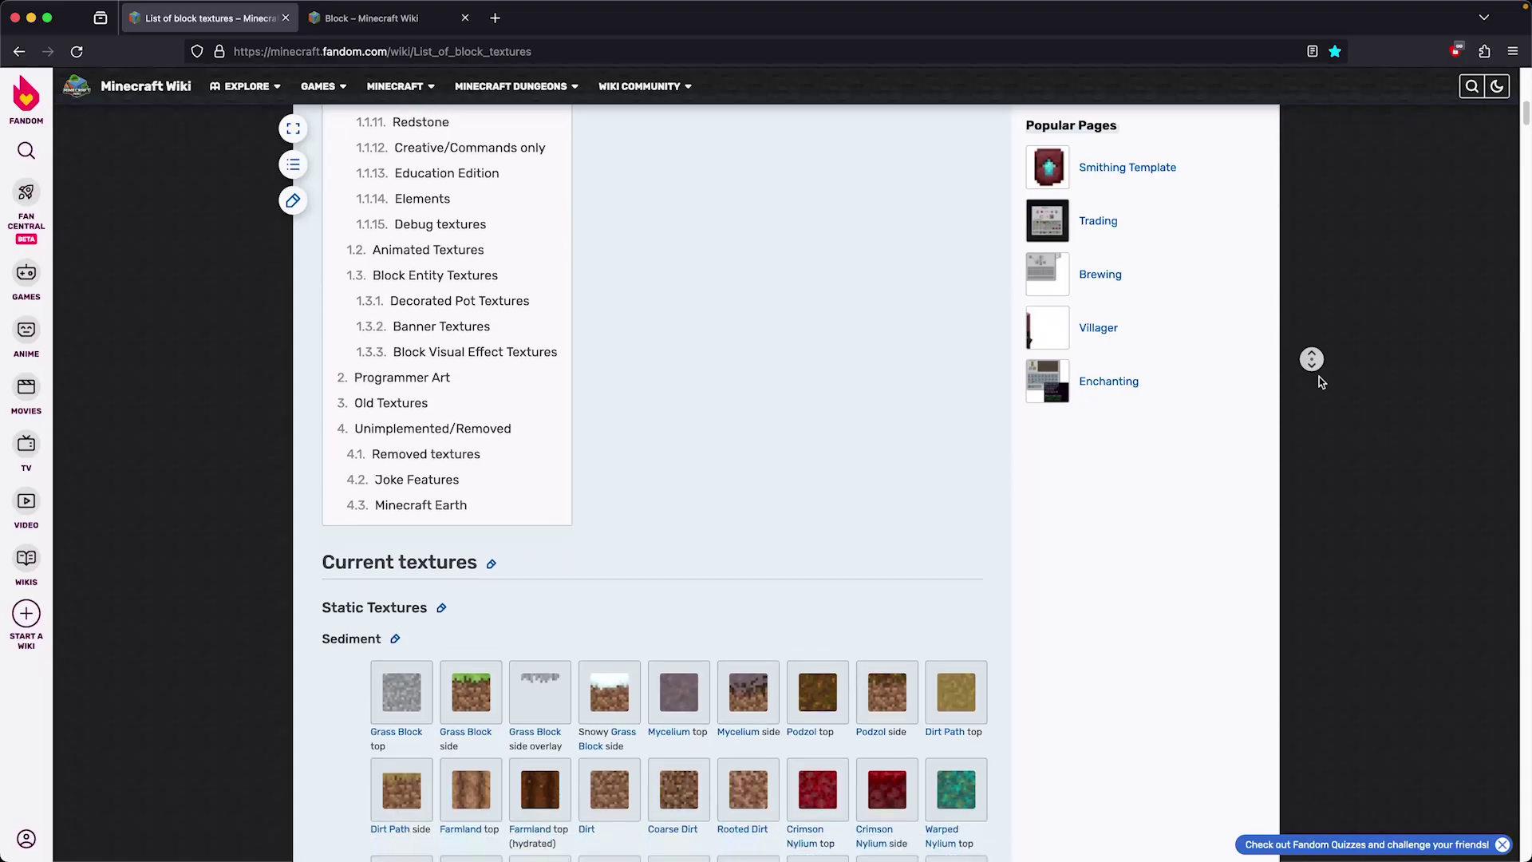
pyautogui.scroll(-10, 1319, 377)
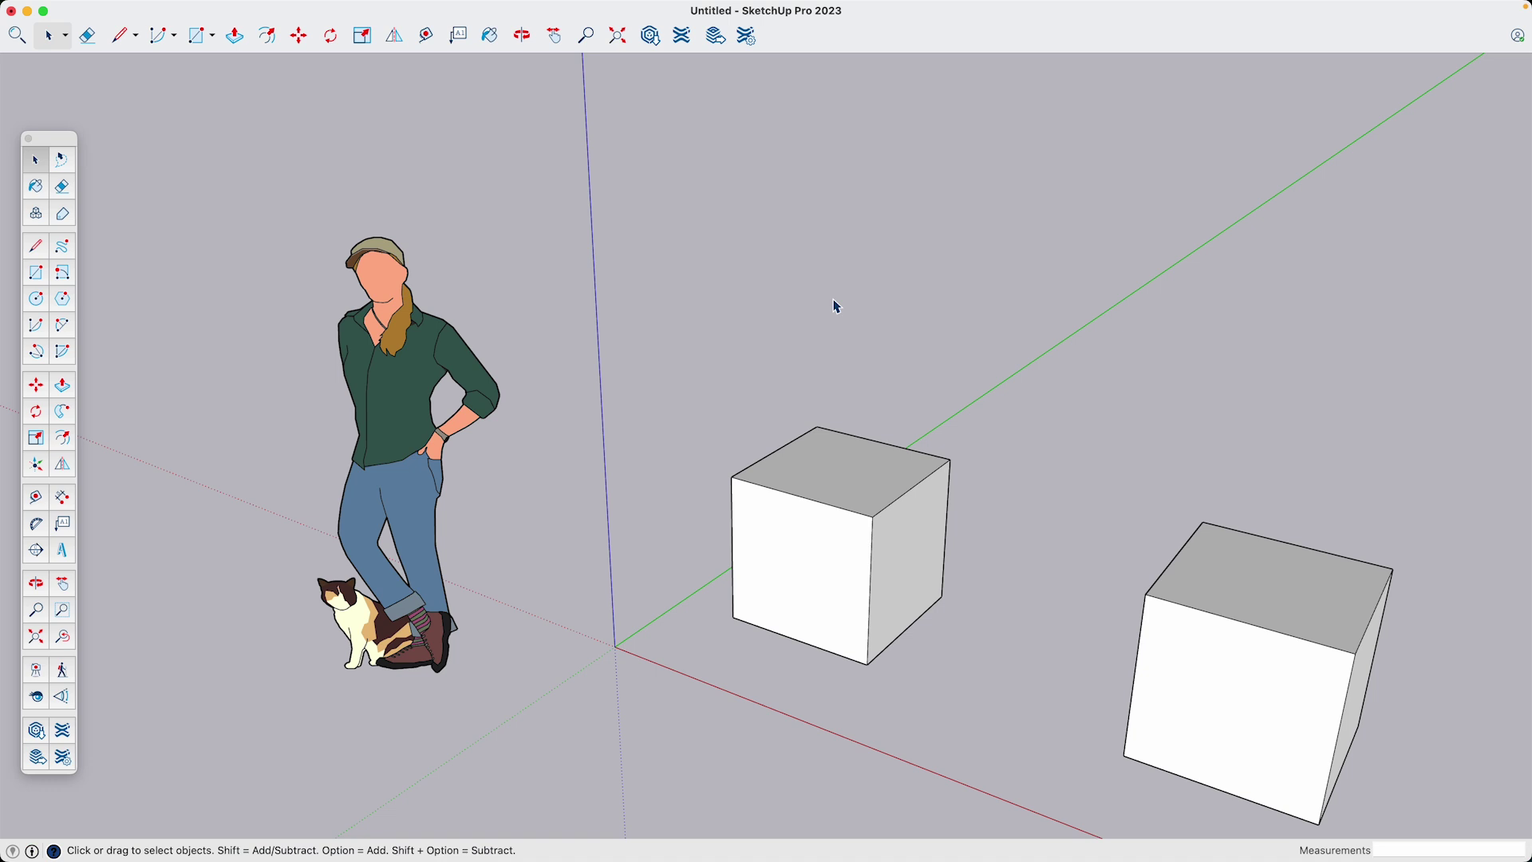
# - Create a new texture material from Grass Side.jpg with a width and height of 1'
pyautogui.click(37, 186)
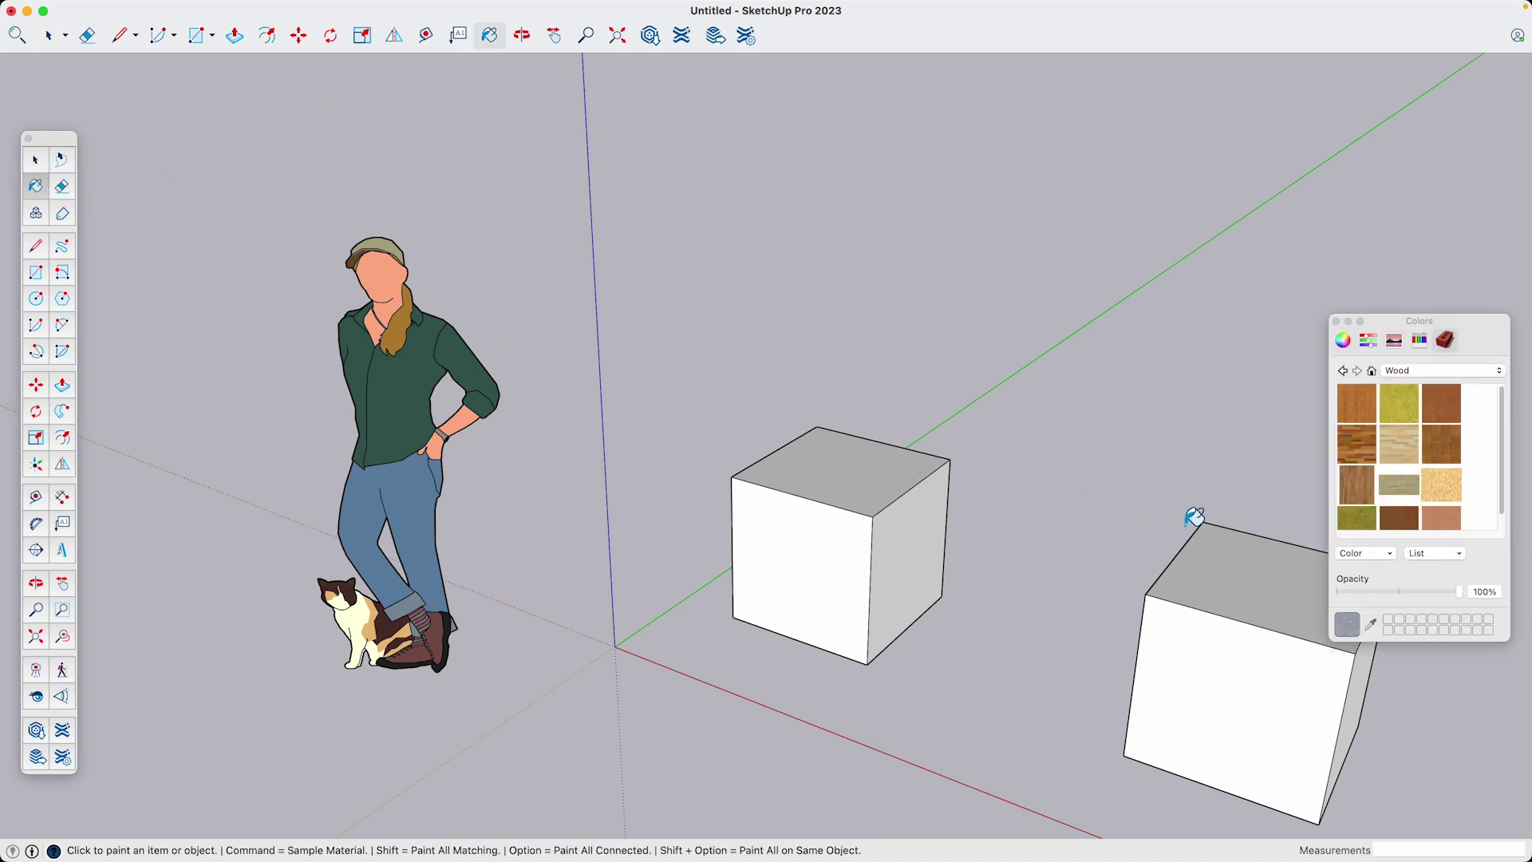
pyautogui.click(1376, 556)
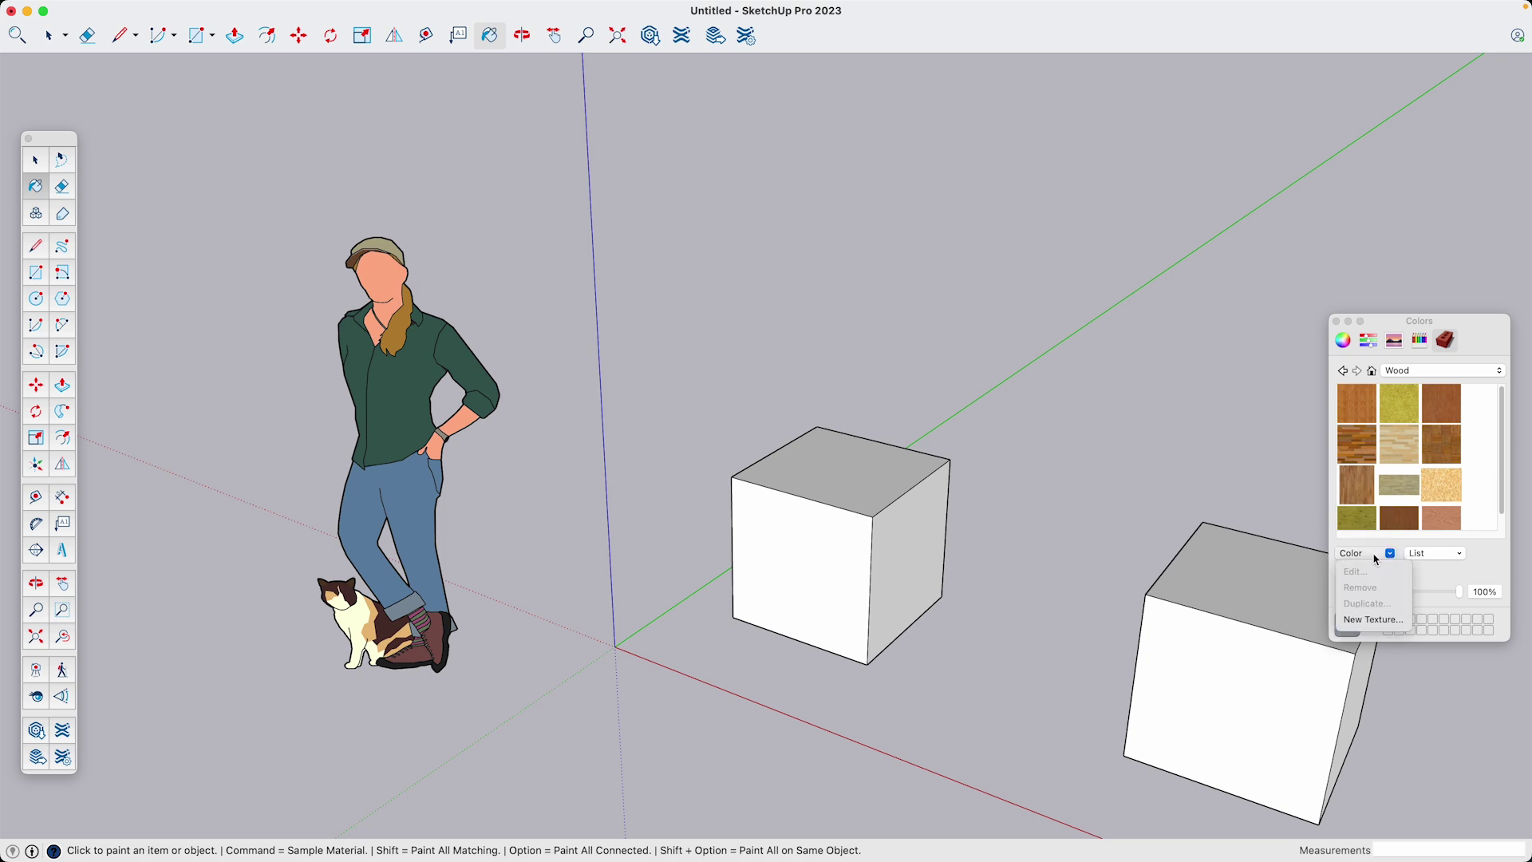
pyautogui.click(1374, 620)
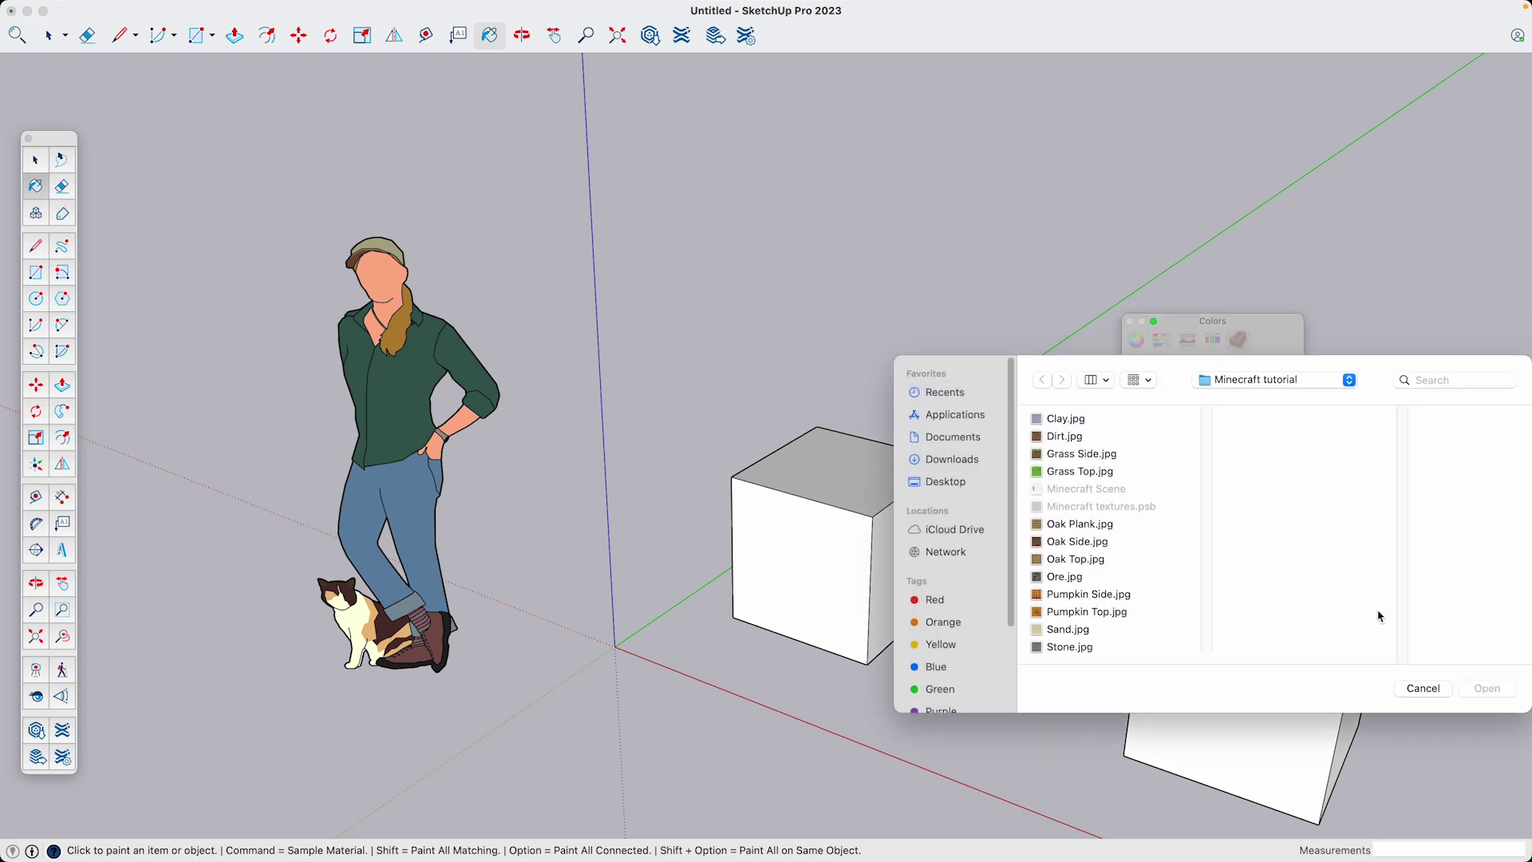
pyautogui.doubleClick(1081, 454)
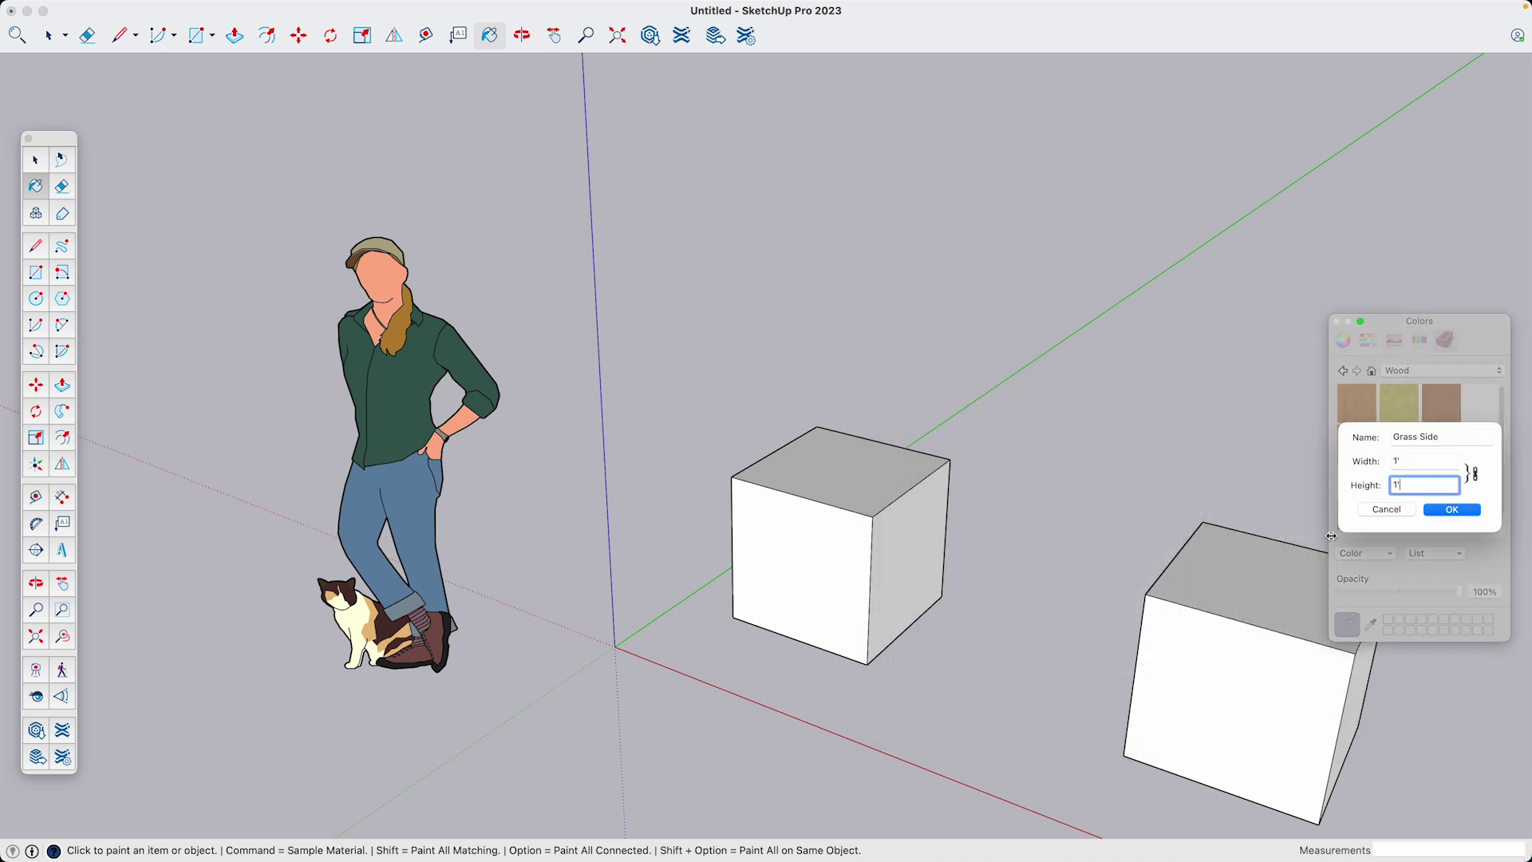
pyautogui.click(1453, 511)
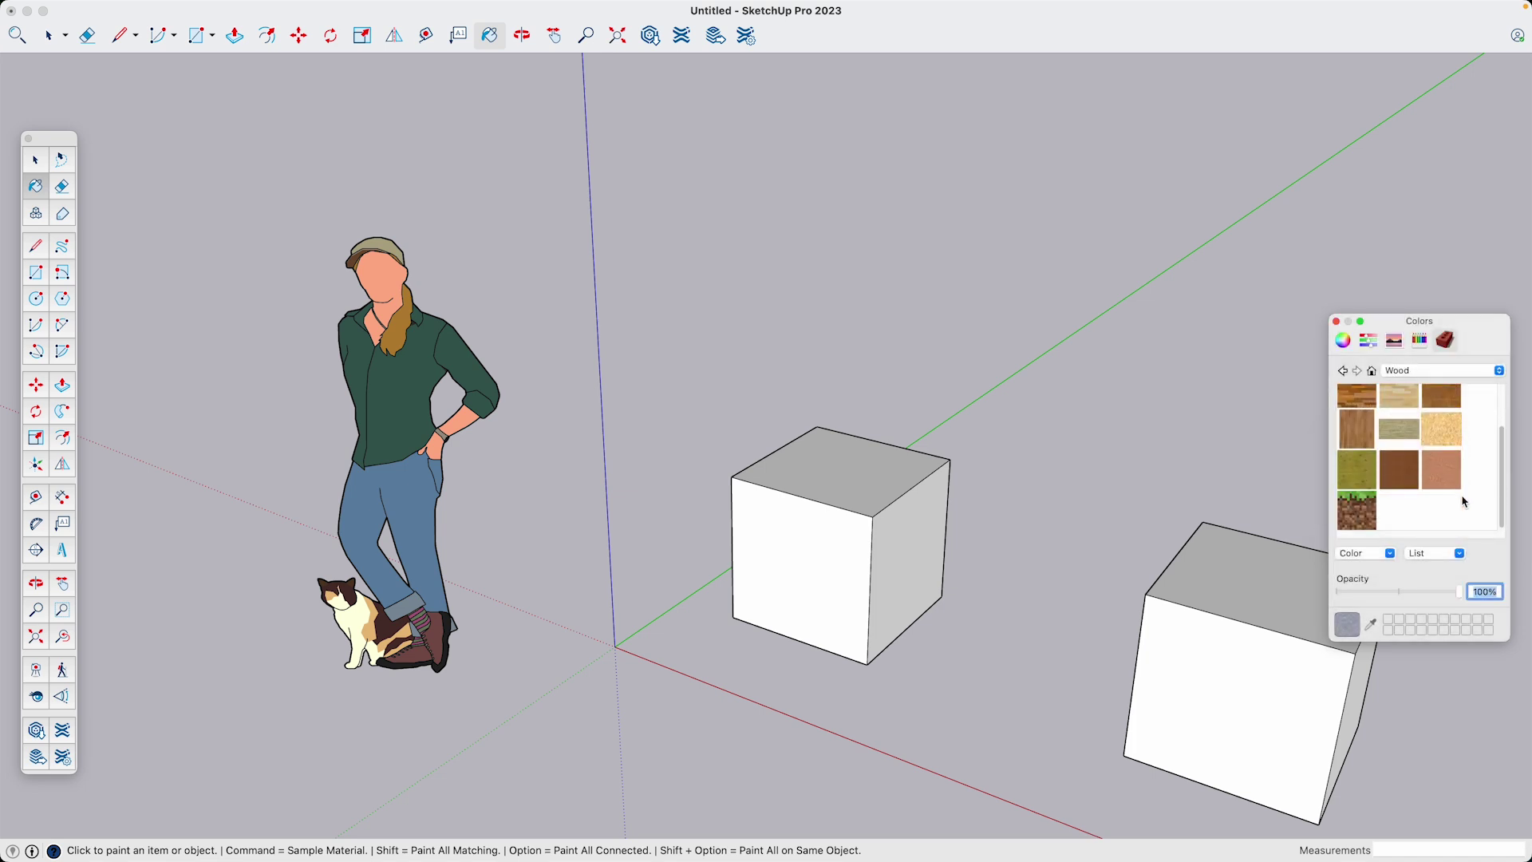
# - Paint the four vertical sides of the cube nearest the origin with the Grass Side texture
pyautogui.click(1373, 517)
pyautogui.click(848, 553)
pyautogui.click(923, 549)
pyautogui.moveTo(923, 549)
pyautogui.mouseDown(button='middle')
pyautogui.moveTo(147, 468)
pyautogui.moveTo(929, 628)
pyautogui.moveTo(686, 626)
pyautogui.mouseUp(button='middle')
pyautogui.click(930, 627)
pyautogui.click(856, 632)
# - Create a new texture material from Grass Top.jpg with a width and height of 1'
pyautogui.click(1362, 554)
pyautogui.click(1369, 623)
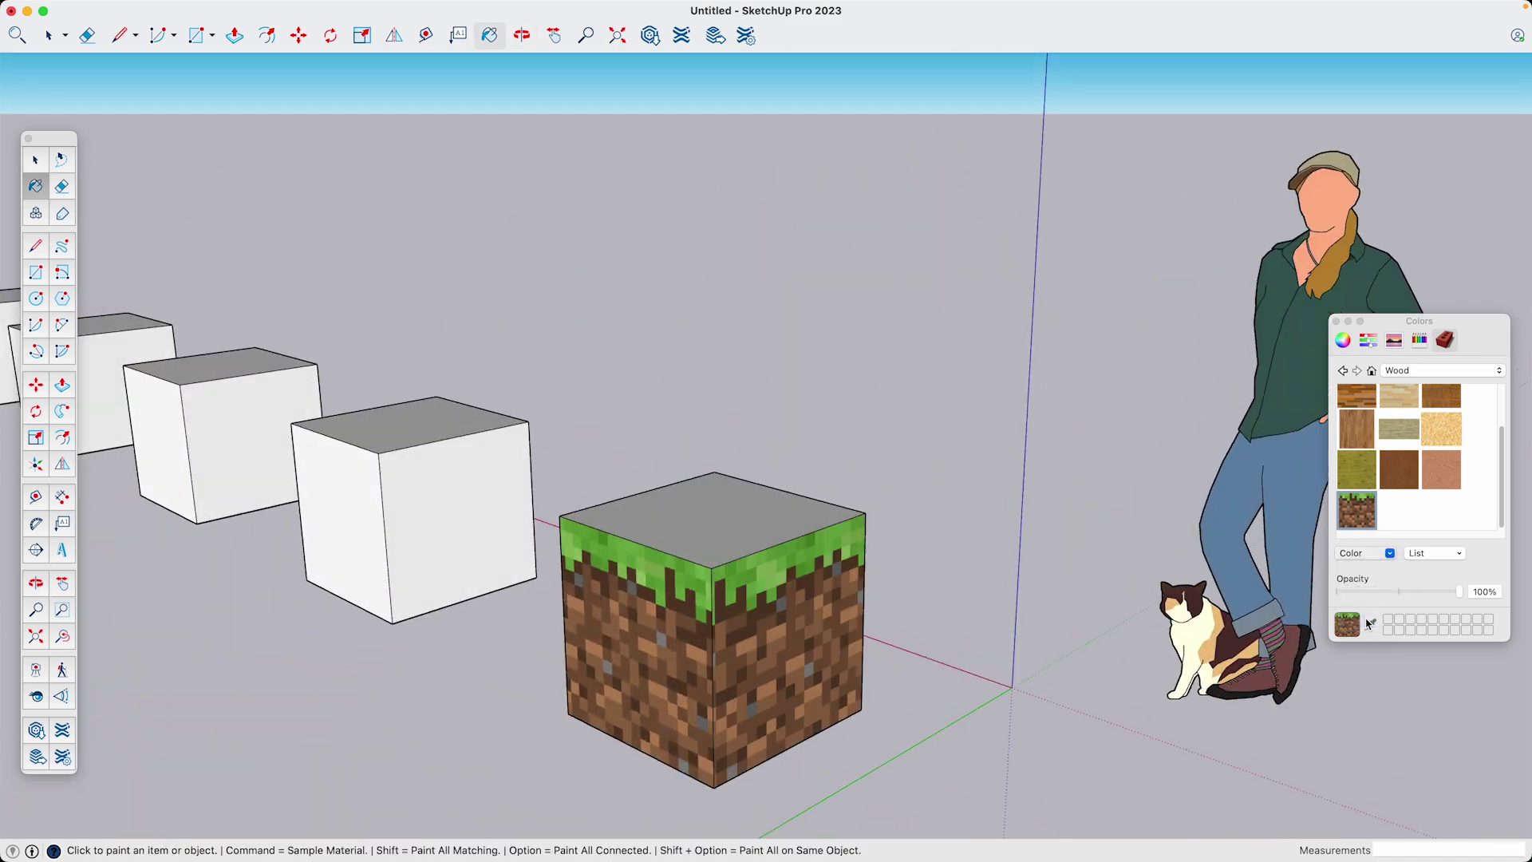
pyautogui.click(1085, 476)
pyautogui.click(1482, 687)
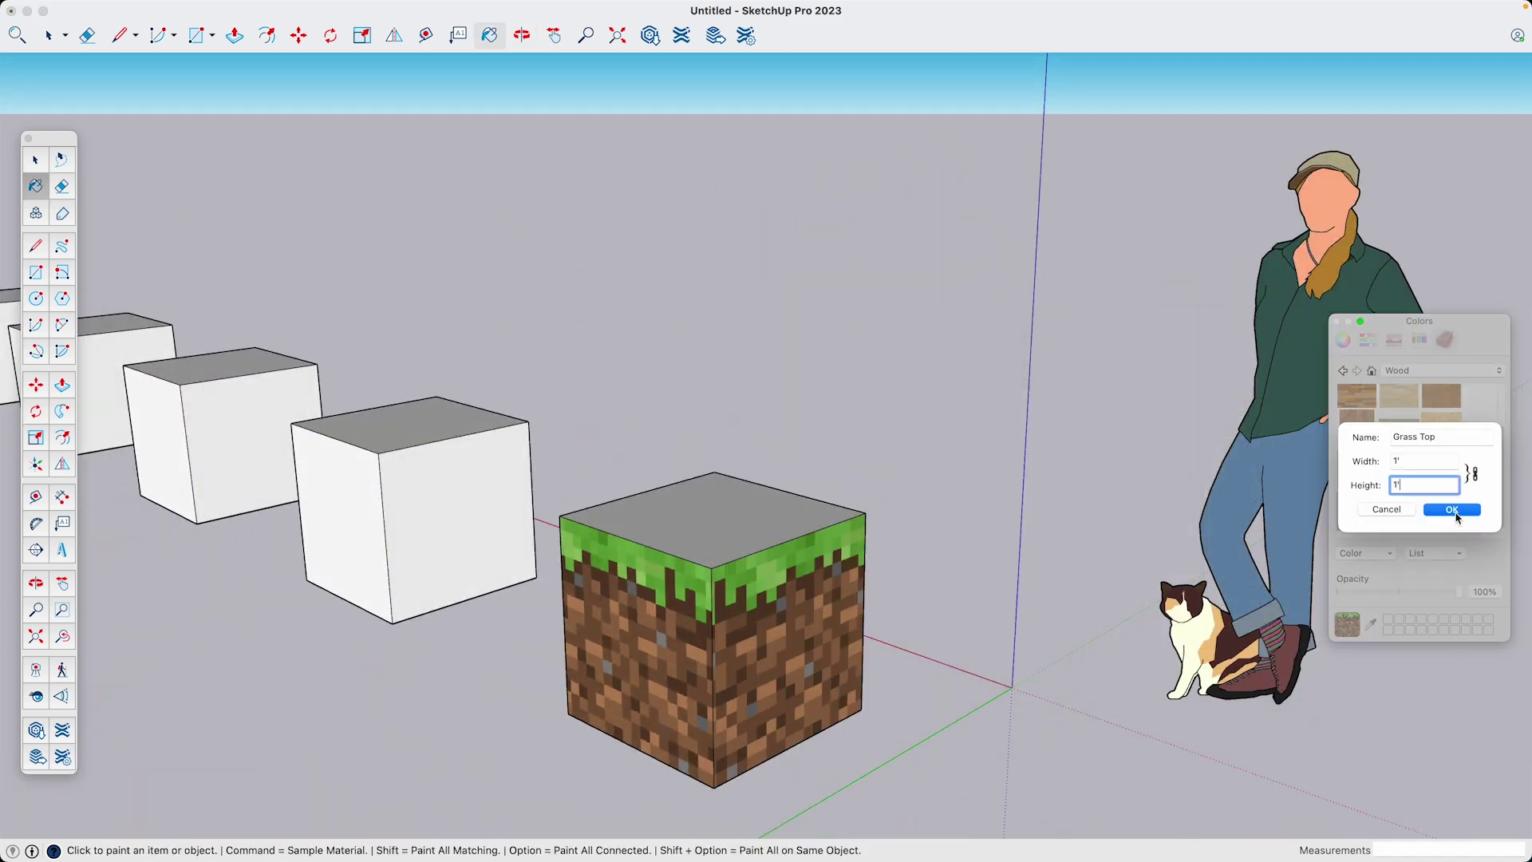
pyautogui.click(1452, 510)
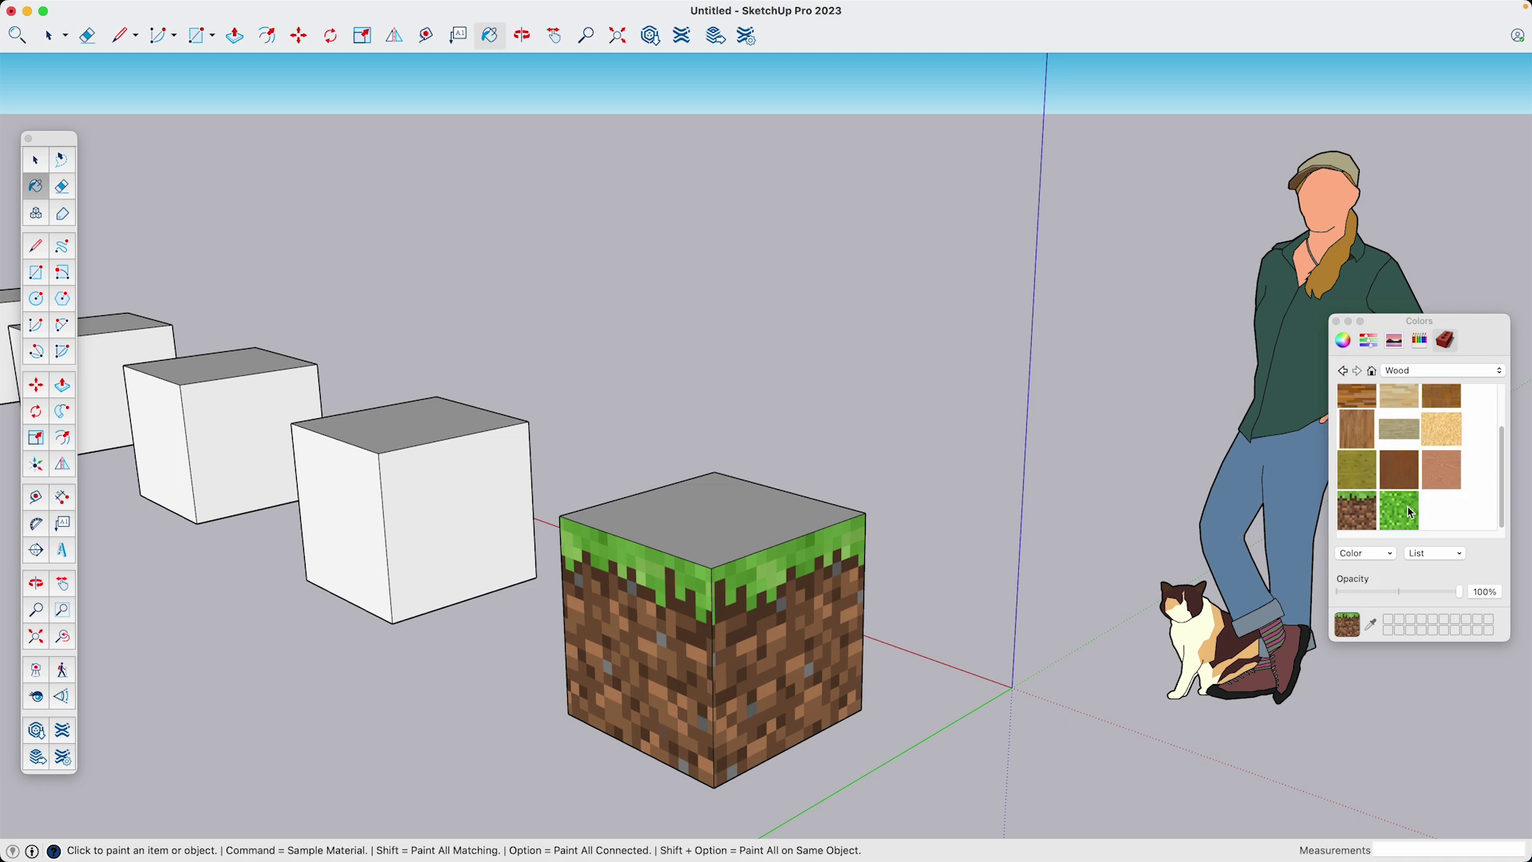
# - Paint the cube's top face with the Grass Top texture and its underside with the dirt texture
pyautogui.click(760, 506)
pyautogui.moveTo(787, 618); pyautogui.dragTo(861, 526, button='middle')
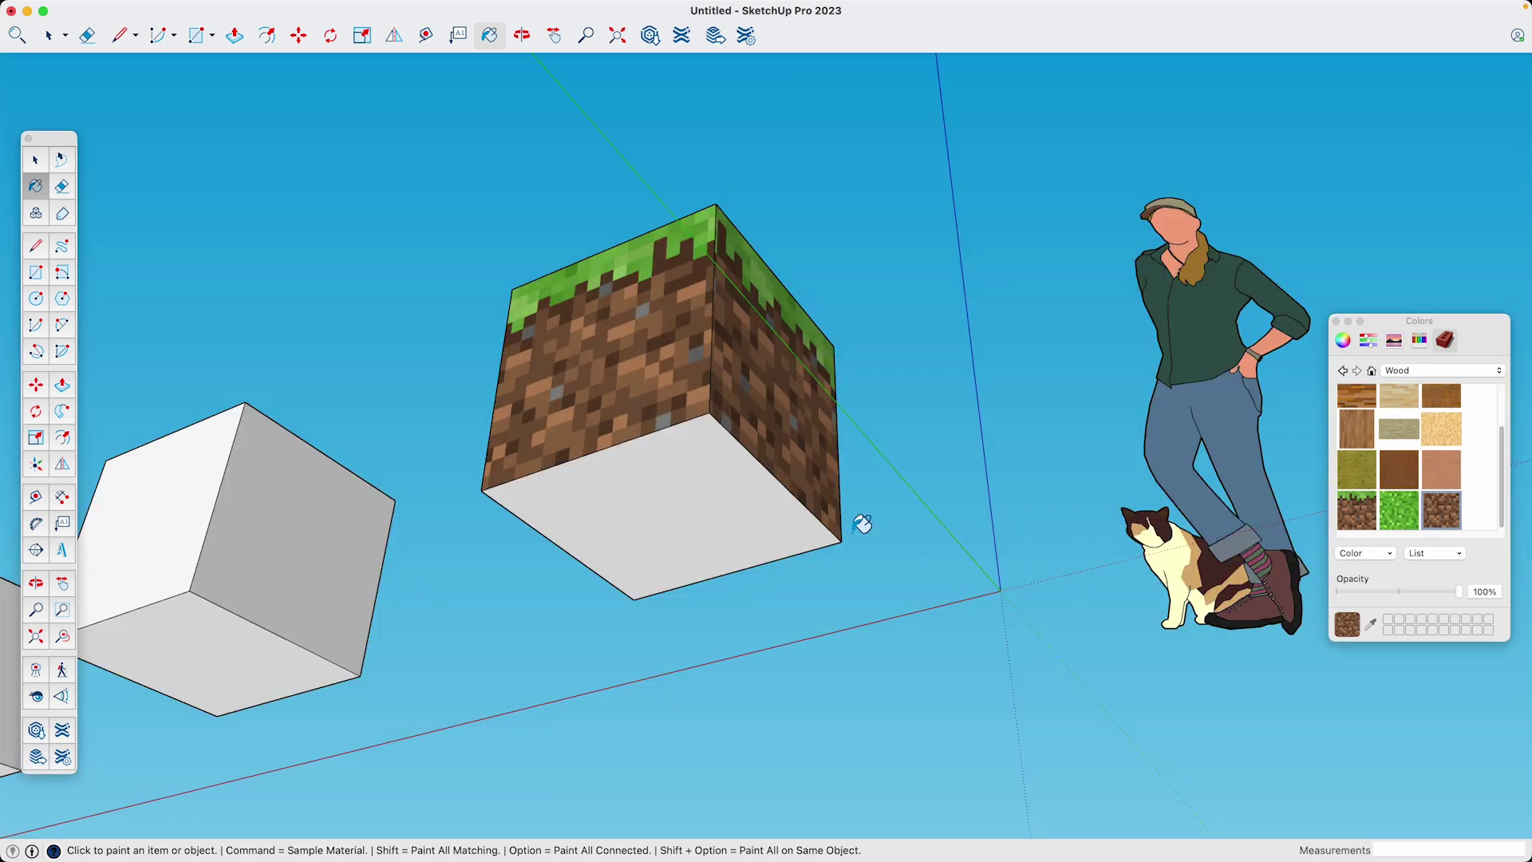
pyautogui.click(700, 524)
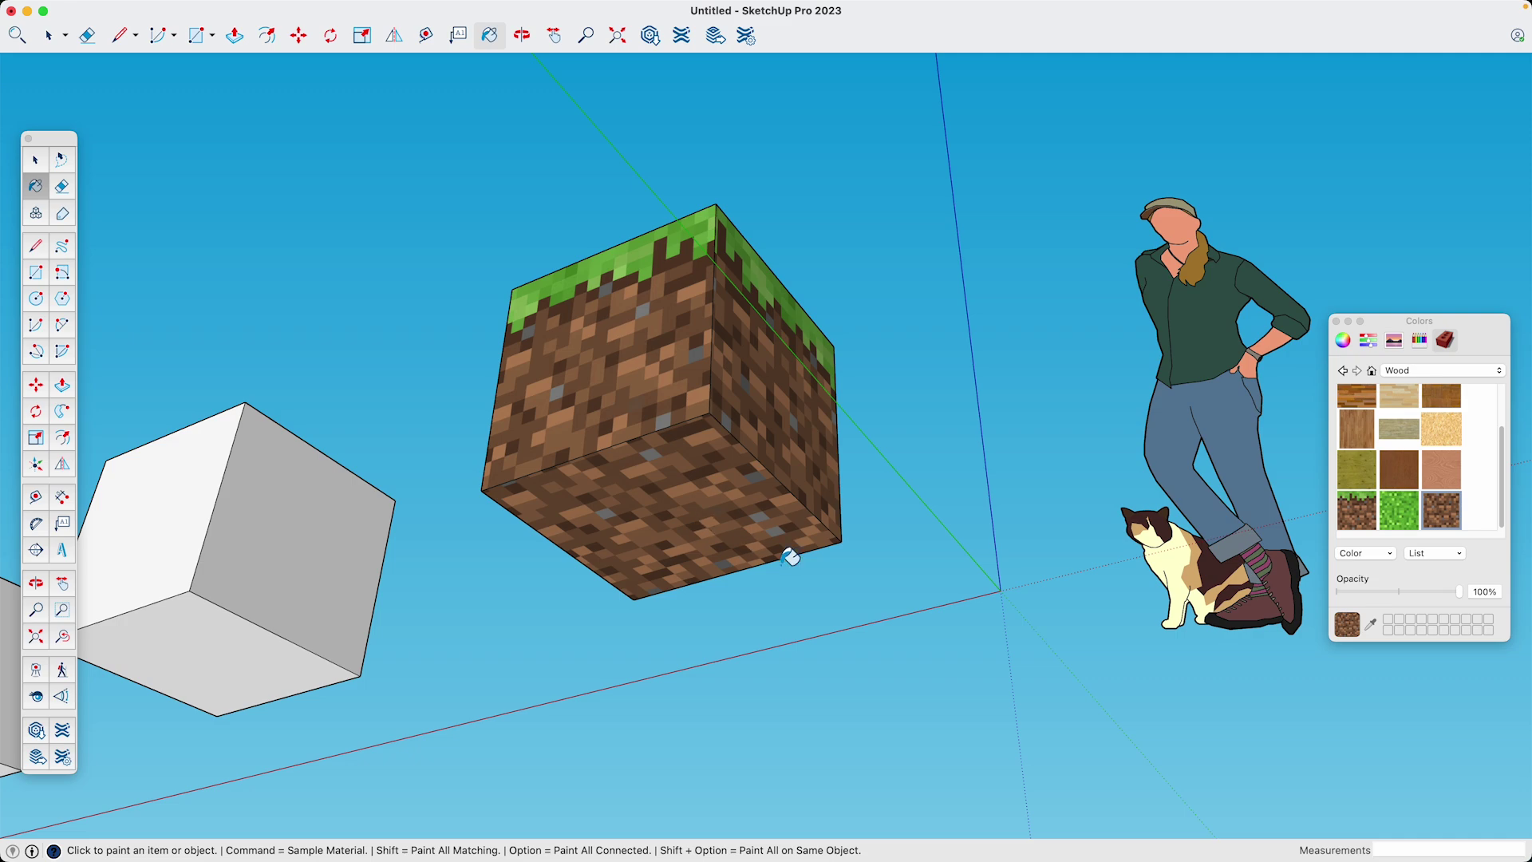
pyautogui.moveTo(989, 331); pyautogui.dragTo(471, 483, button='middle')
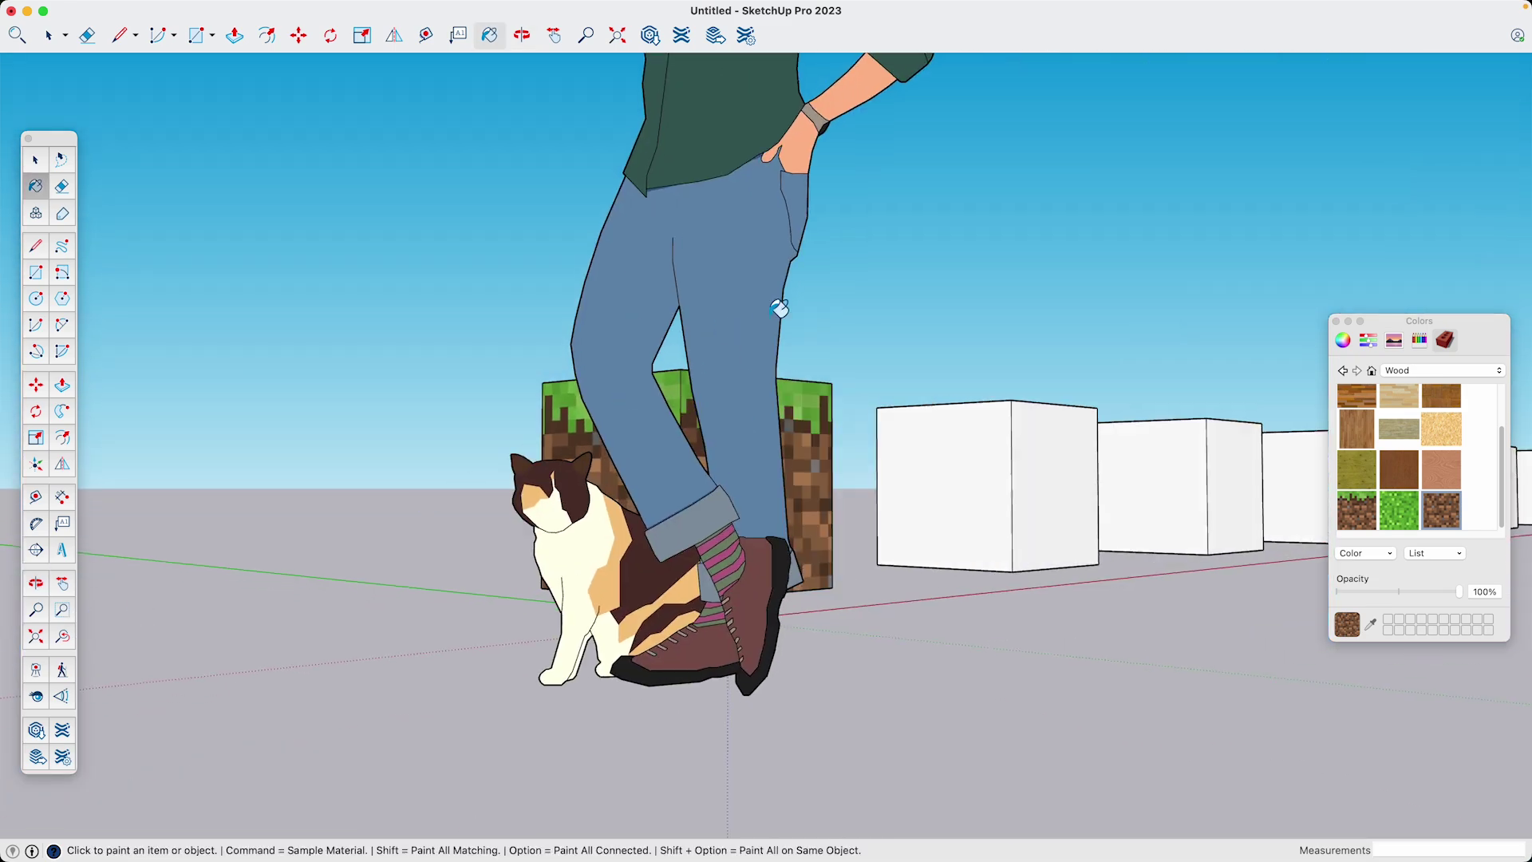
pyautogui.moveTo(779, 308)
pyautogui.mouseDown(button='middle')
pyautogui.moveTo(504, 524)
pyautogui.moveTo(788, 410)
pyautogui.mouseUp(button='middle')
pyautogui.press('space')
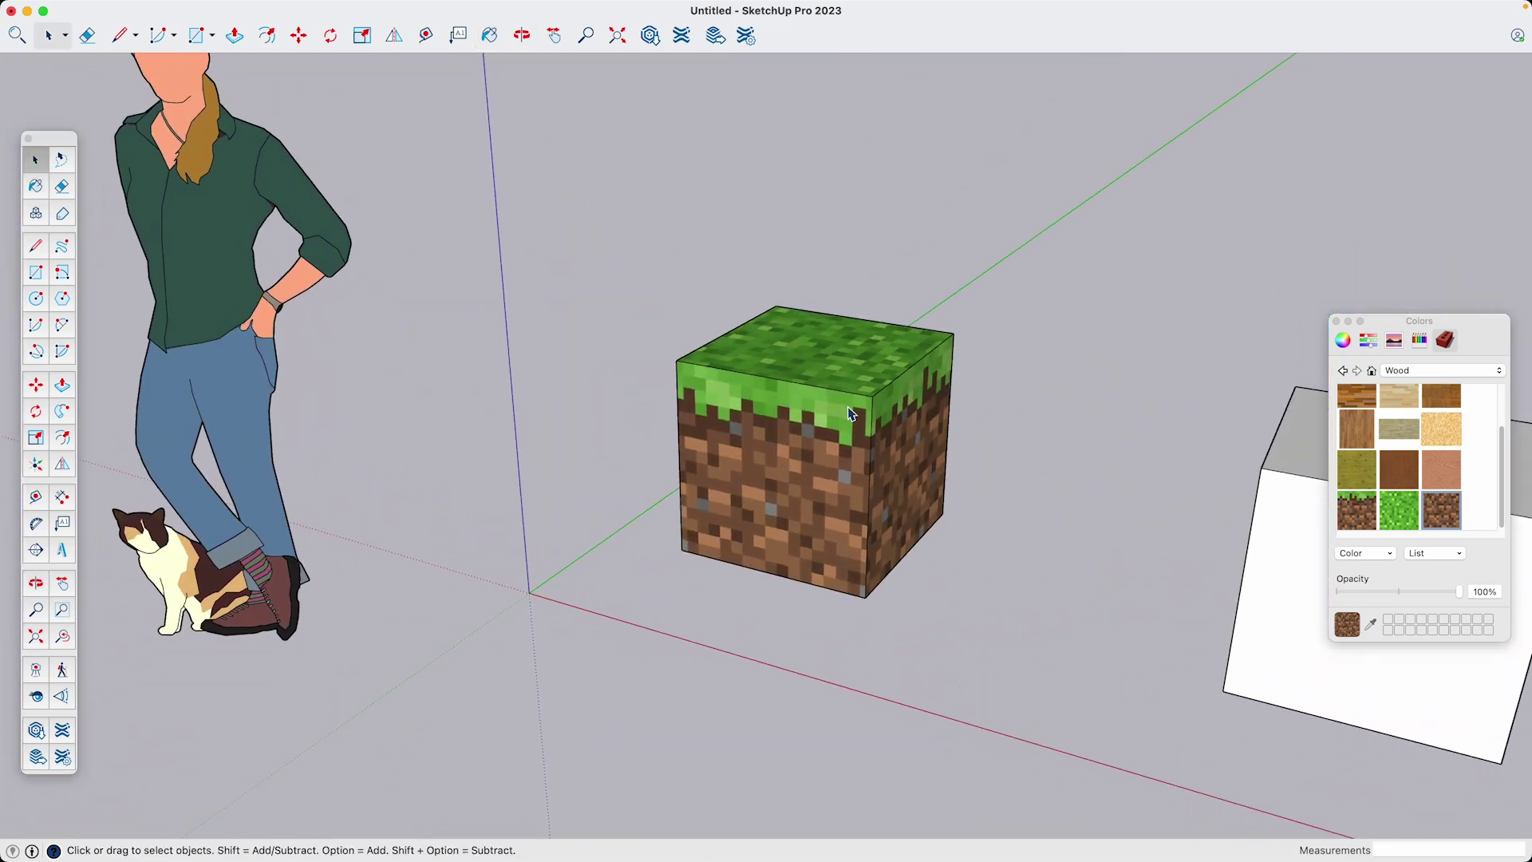
# - Select only the edges of the grass cube near the origin and hide them, leaving its textured faces shown
pyautogui.scroll(3, 876, 422)
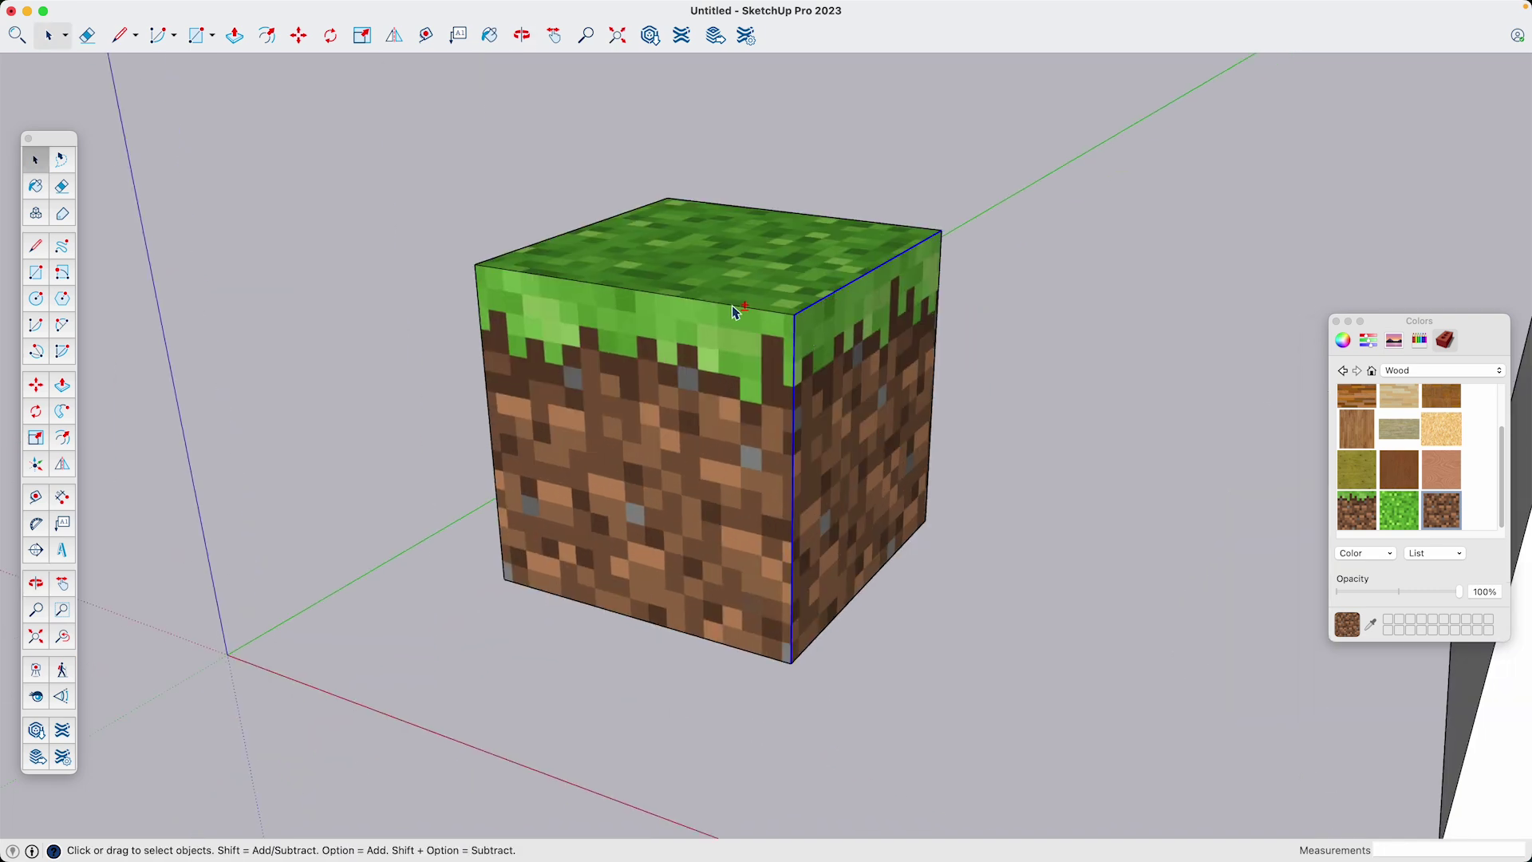
pyautogui.tripleClick(725, 634)
pyautogui.scroll(-3, 720, 642)
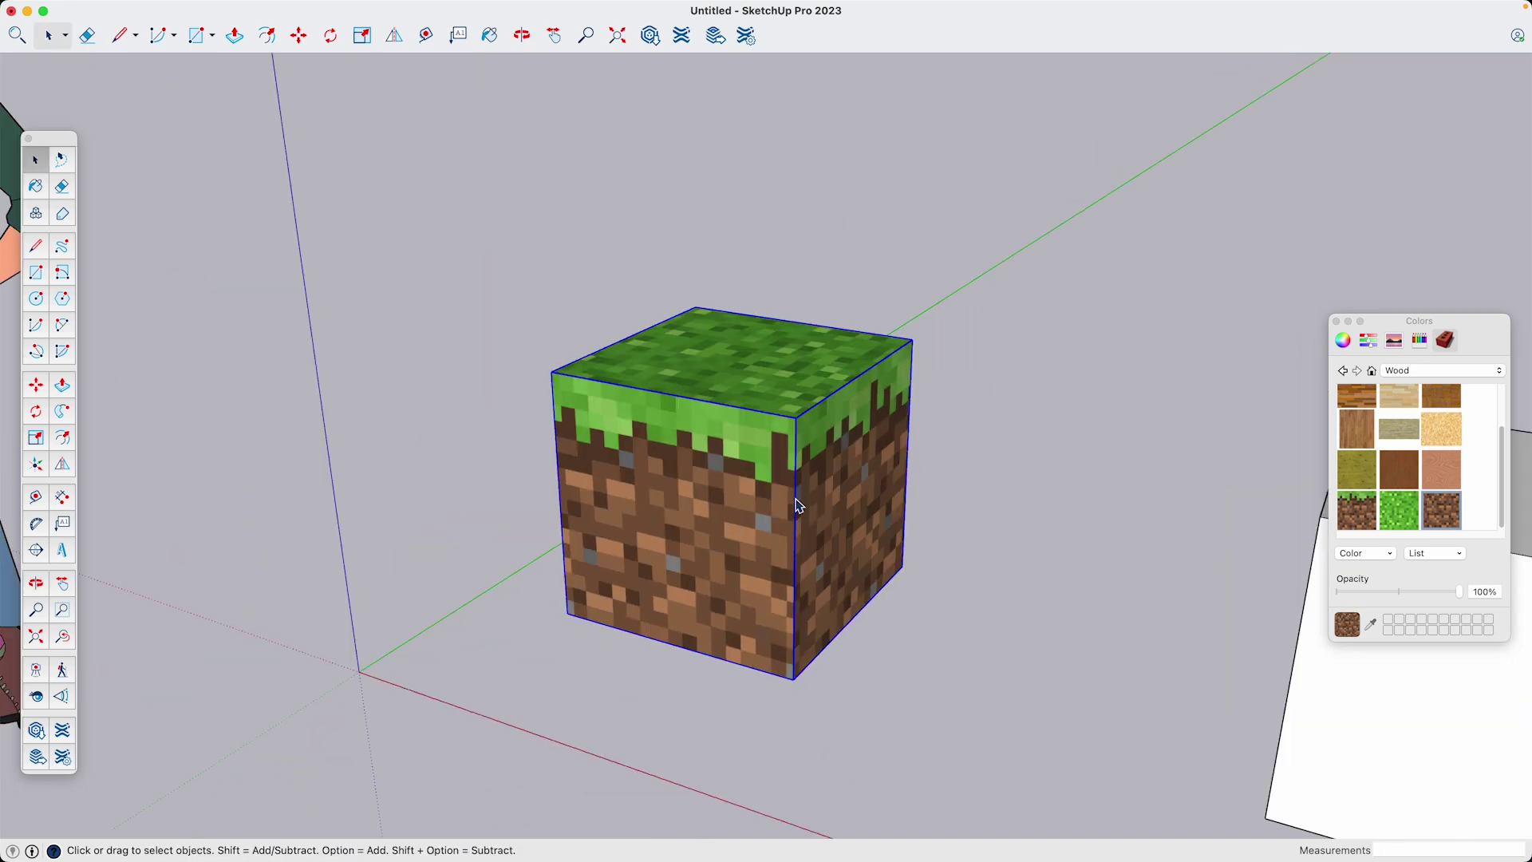
pyautogui.rightClick(795, 497)
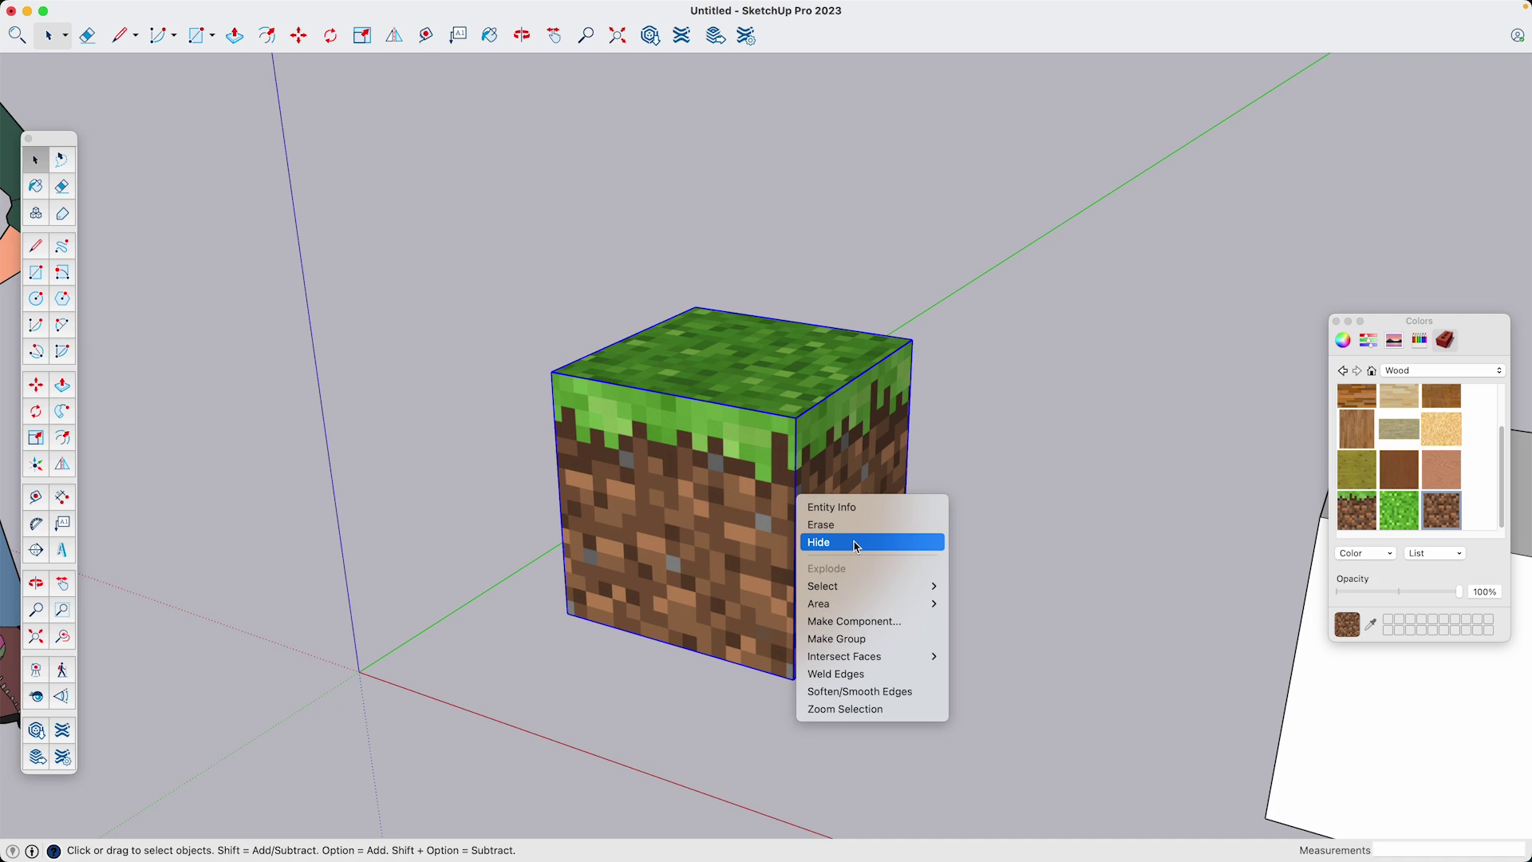
pyautogui.press('Escape')
pyautogui.moveTo(856, 546); pyautogui.dragTo(1036, 489, button='middle')
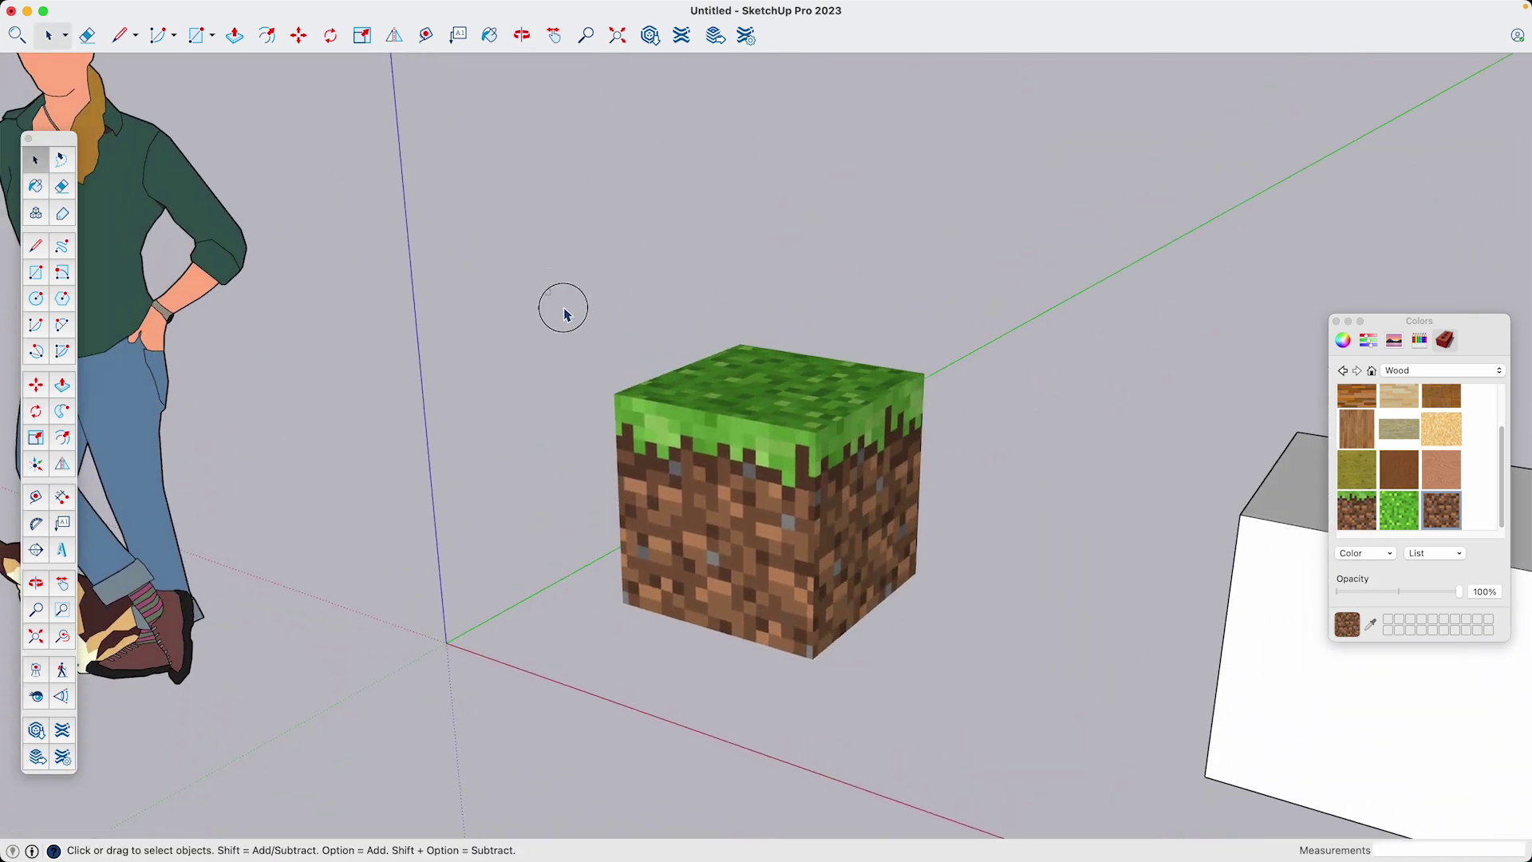
# - Turn the whole grass cube into a named component, replacing the selected geometry with it
pyautogui.moveTo(564, 313); pyautogui.dragTo(1045, 702)
pyautogui.rightClick(830, 509)
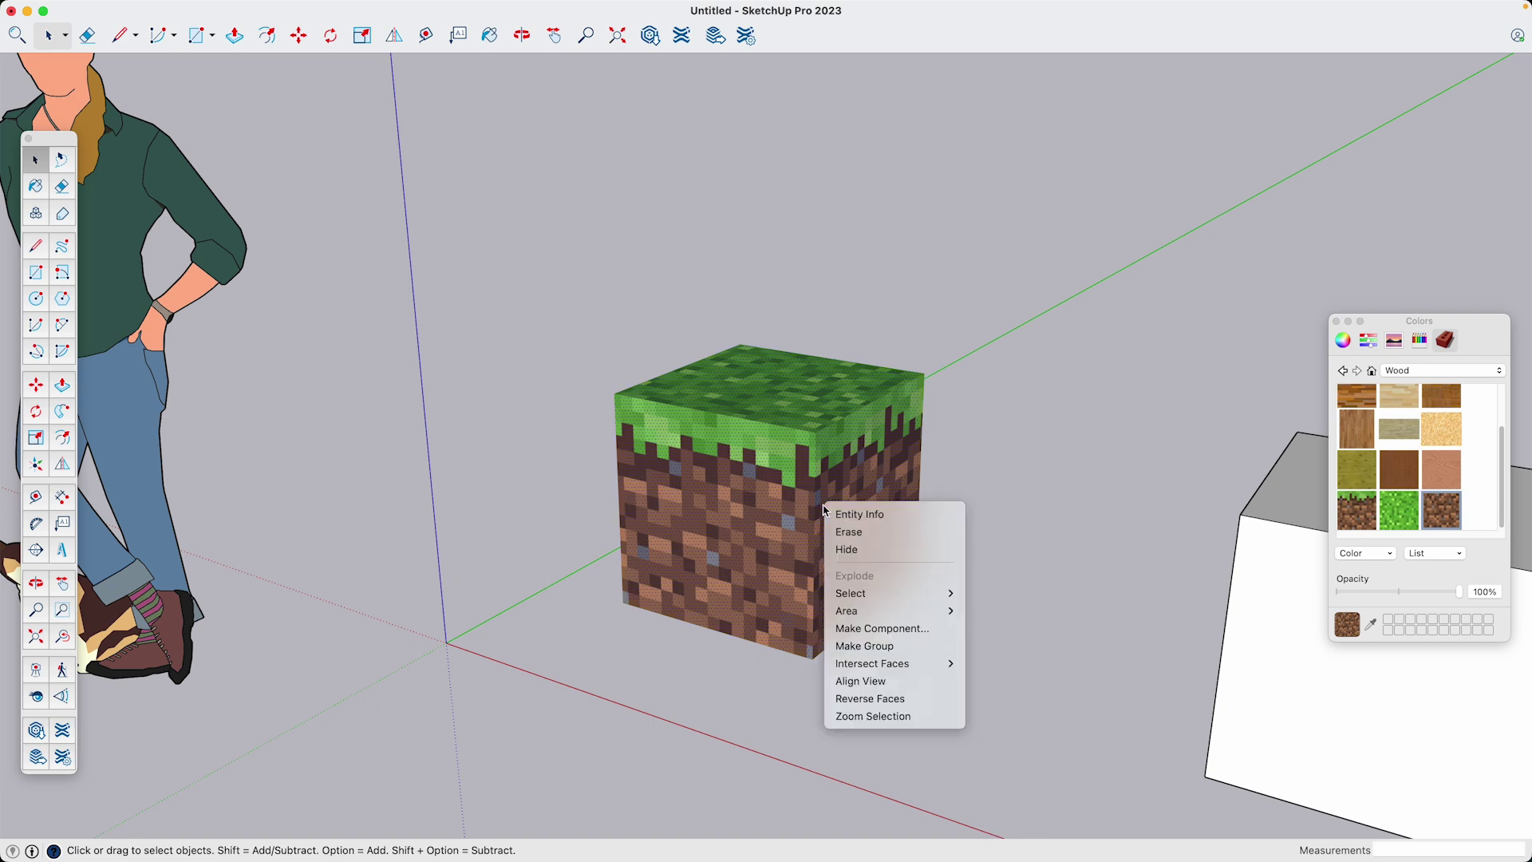
pyautogui.click(882, 628)
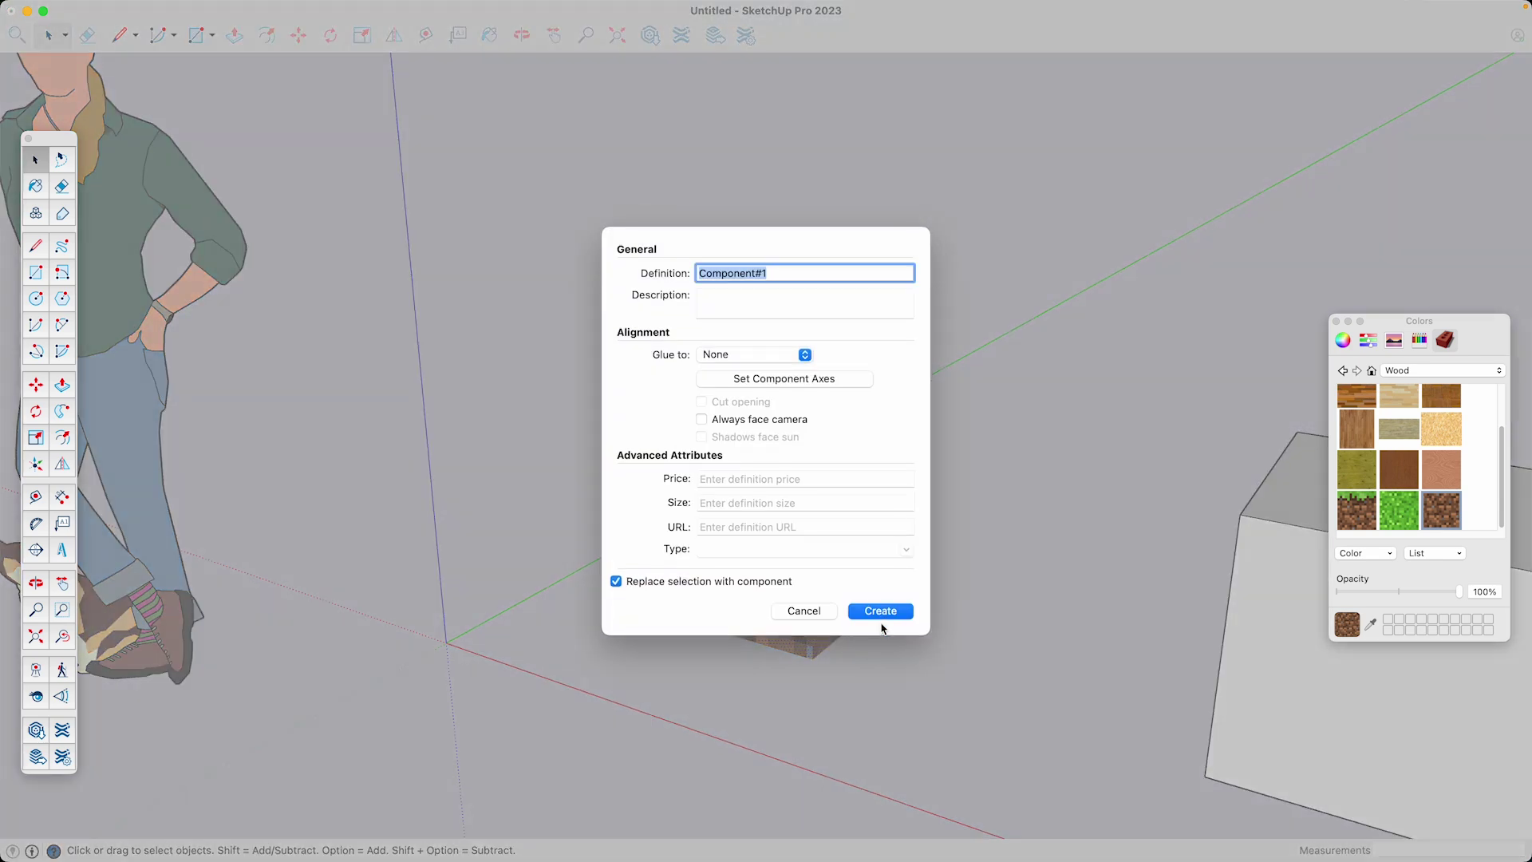
pyautogui.write('G')
pyautogui.press('Return')
# - Turn the second cube into a dirt block component with the dirt texture on every face and hidden edges
pyautogui.press('b')
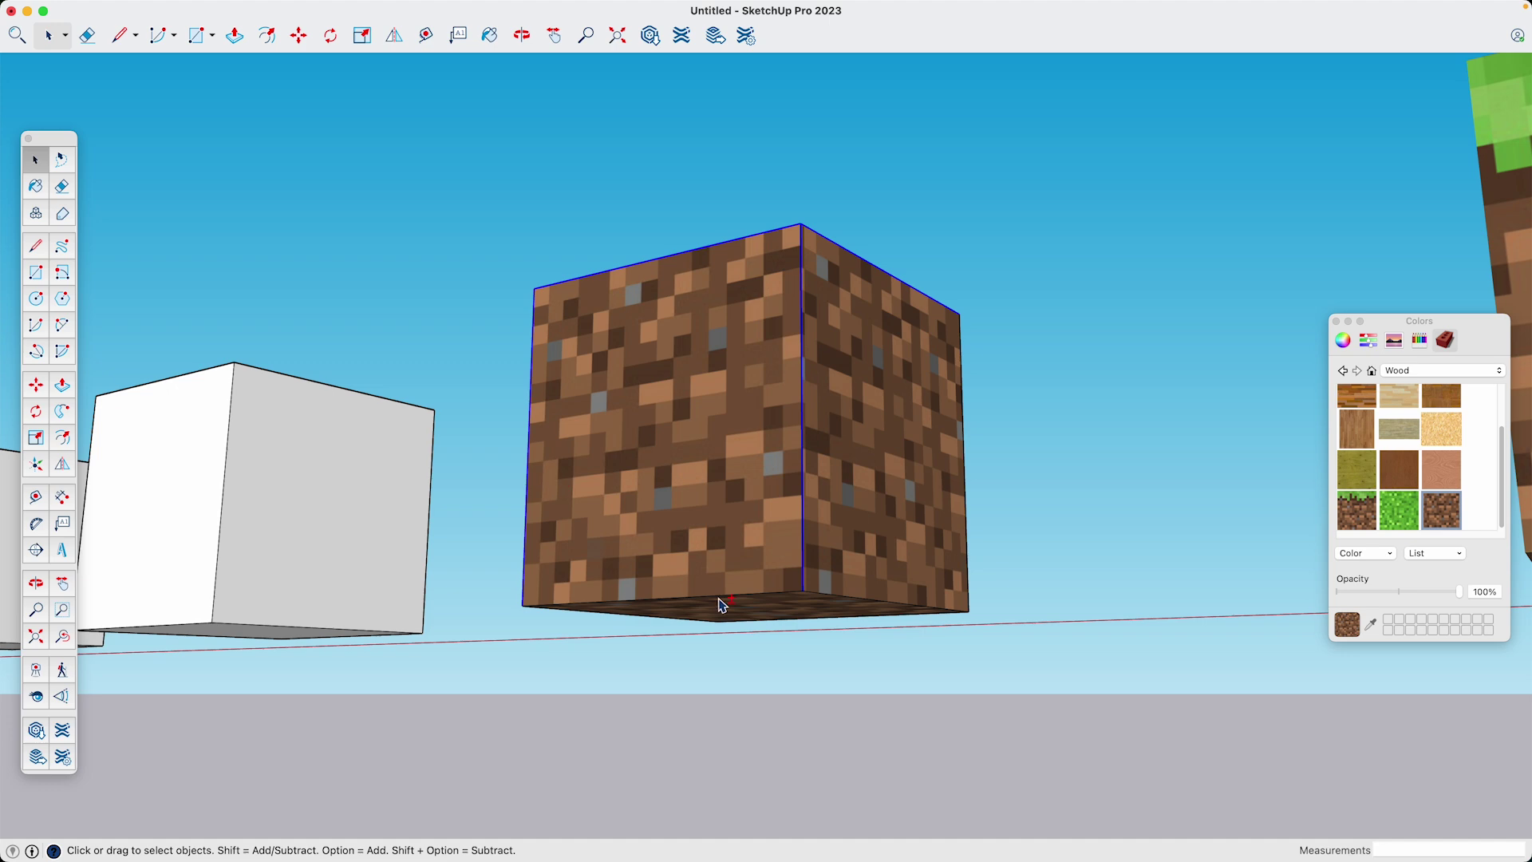
pyautogui.moveTo(717, 599); pyautogui.dragTo(916, 540, button='middle')
pyautogui.moveTo(650, 602); pyautogui.dragTo(613, 322, button='middle')
pyautogui.scroll(5, 613, 323)
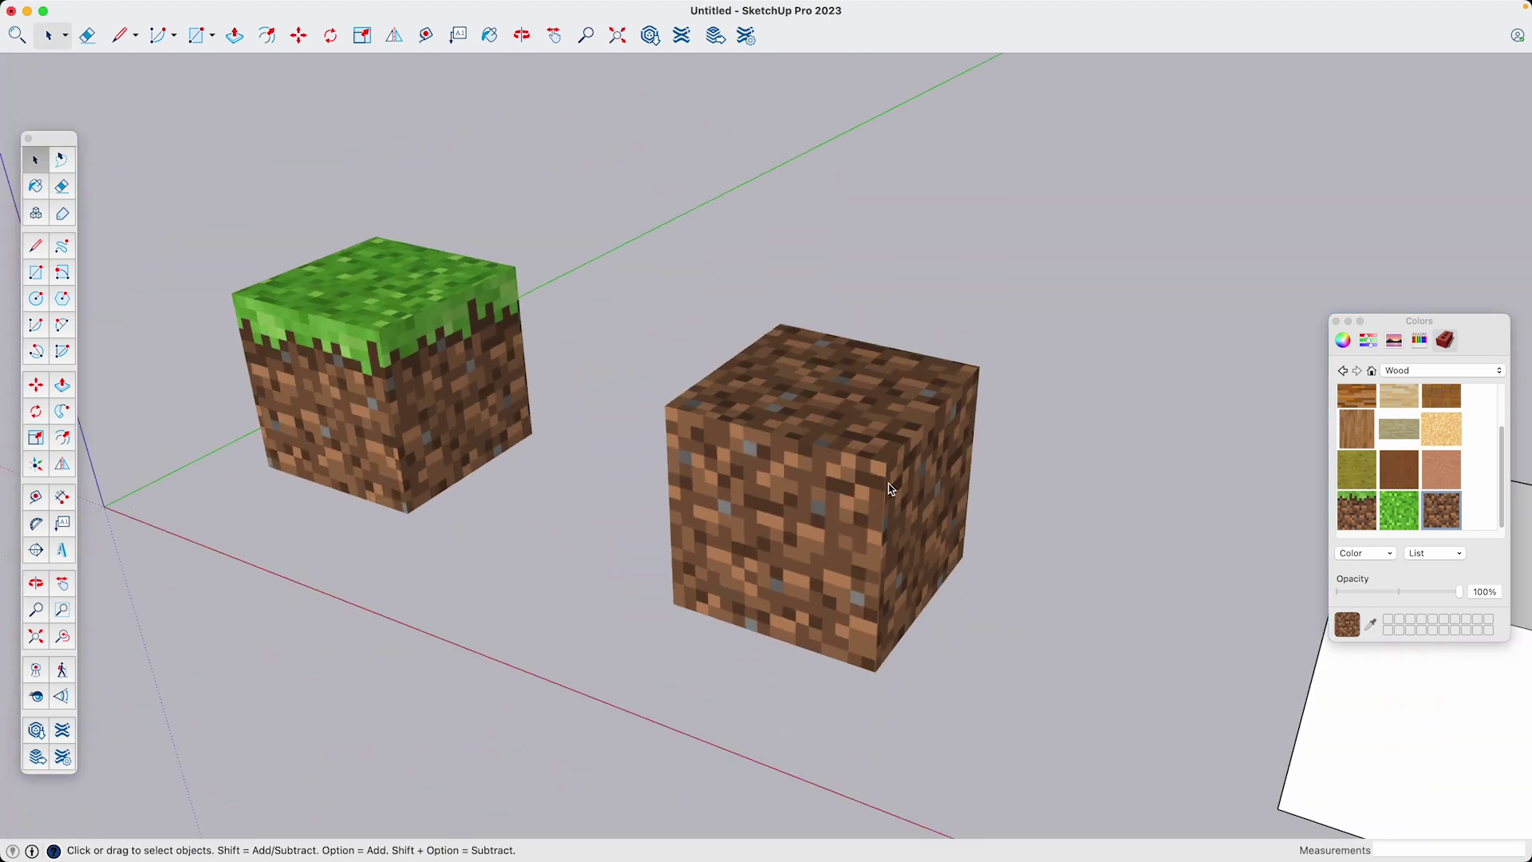
pyautogui.press('g')
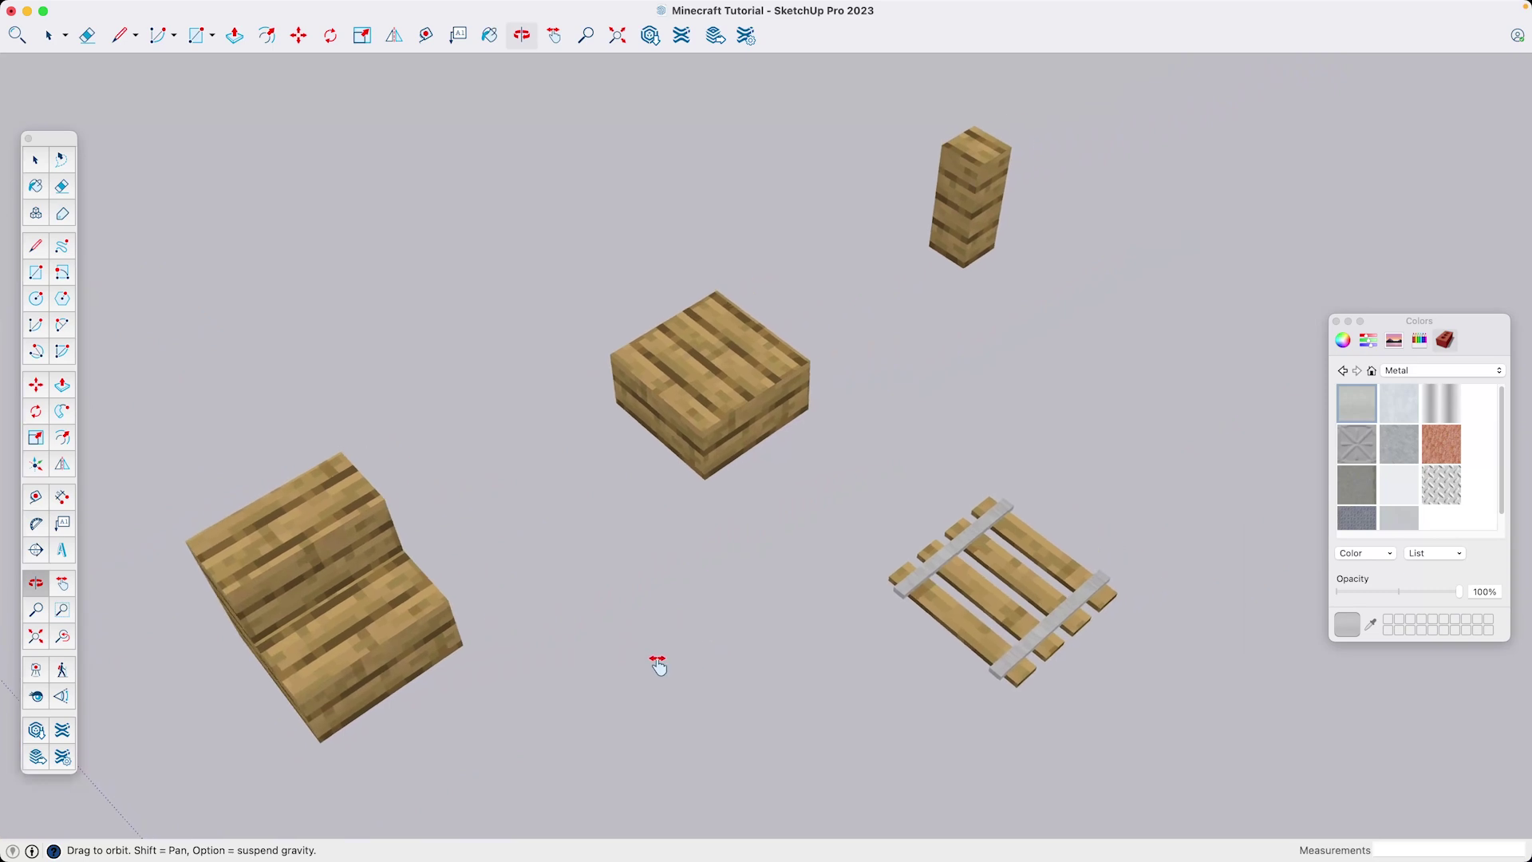
pyautogui.keyDown('shift'); pyautogui.moveTo(658, 666); pyautogui.dragTo(710, 675); pyautogui.keyUp('shift')
pyautogui.press('m')
pyautogui.moveTo(1111, 418); pyautogui.dragTo(773, 298, button='middle')
pyautogui.moveTo(869, 551); pyautogui.dragTo(1008, 574, button='middle')
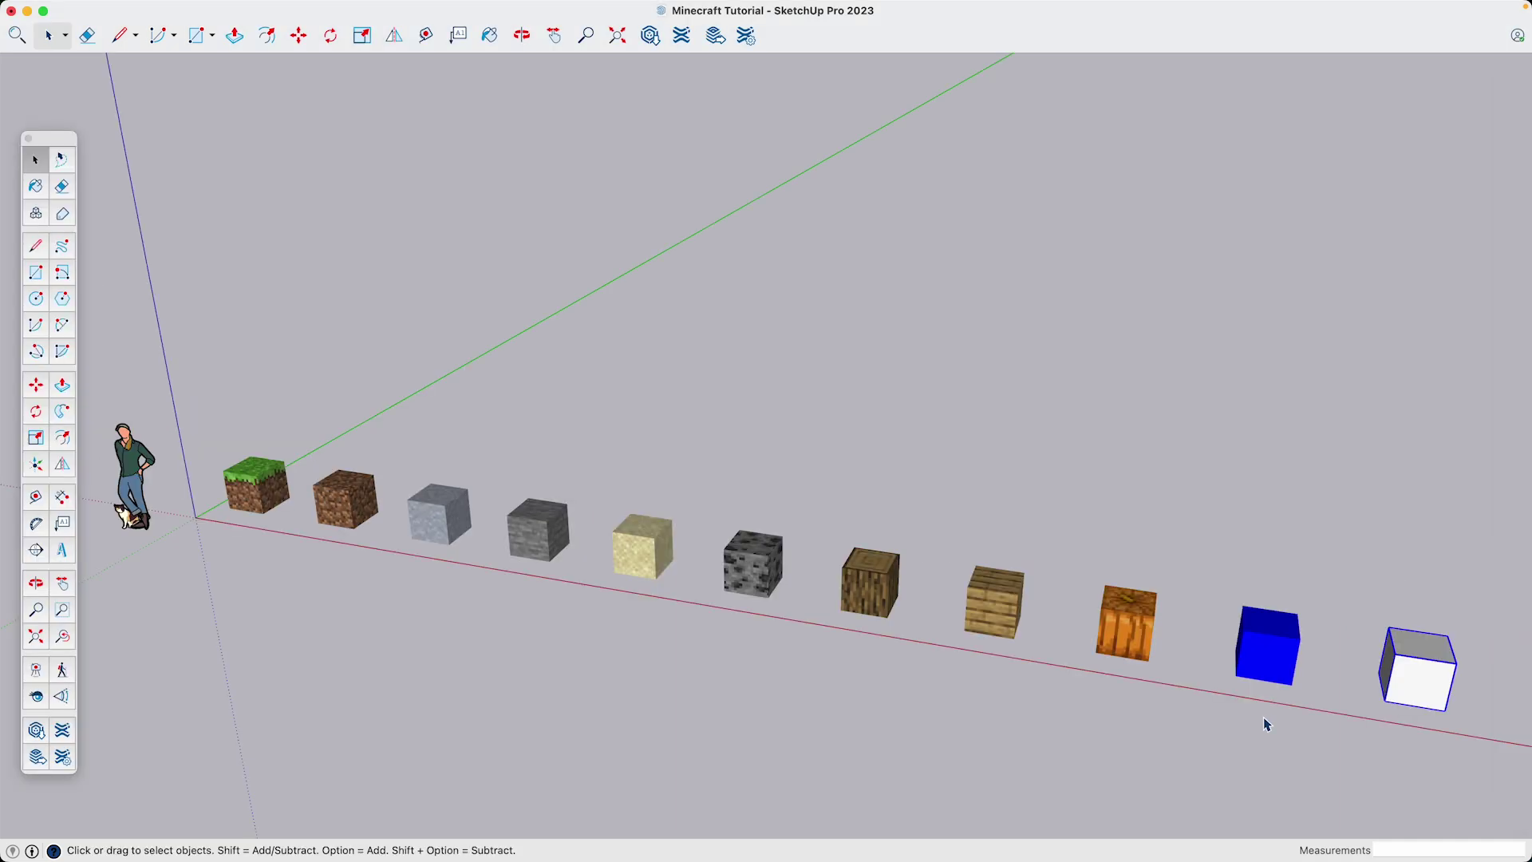
# - Place a copy of the blue water block in open space behind the block row and copy it 1' alongside
pyautogui.click(1111, 444)
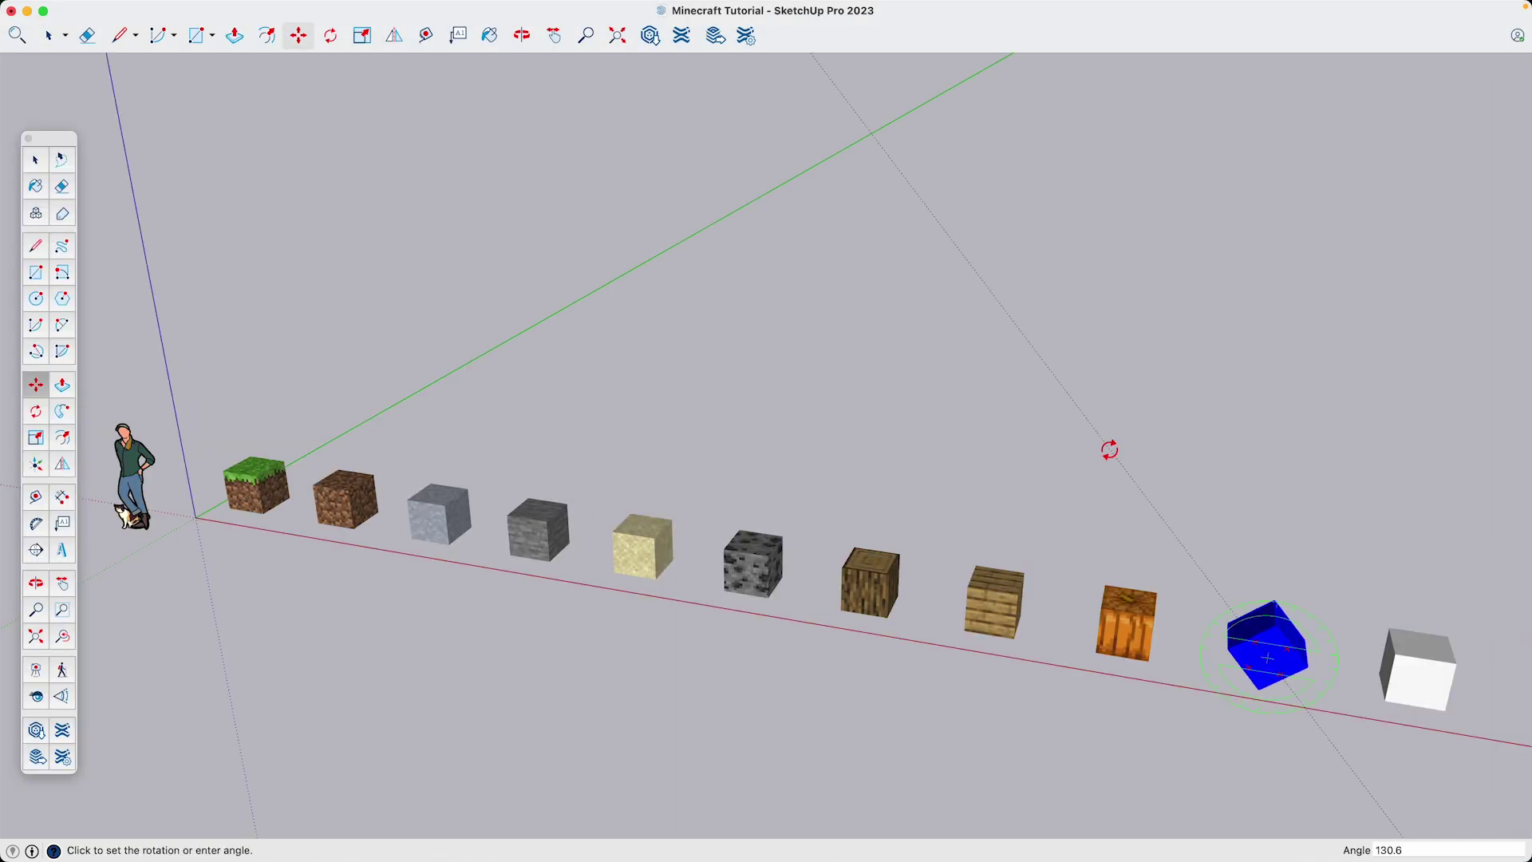
pyautogui.click(1101, 439)
pyautogui.scroll(5, 912, 320)
pyautogui.scroll(3, 912, 320)
pyautogui.click(909, 399)
pyautogui.press('alt')
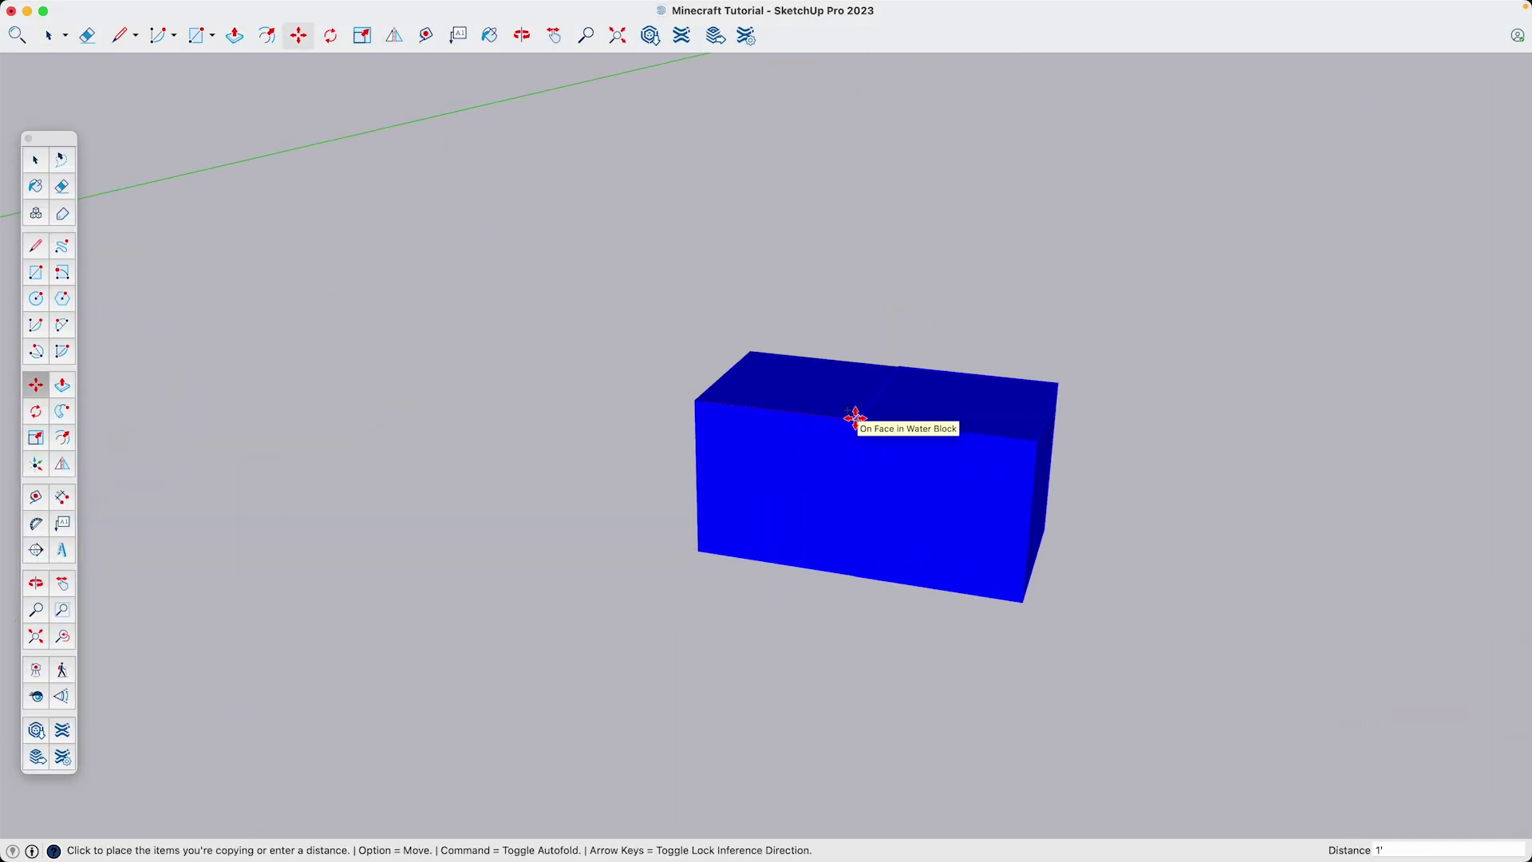
pyautogui.click(854, 417)
# - Copy the pair of water blocks 1' vertically to stack a second layer
pyautogui.press('space')
pyautogui.scroll(-3, 912, 345)
pyautogui.press('m')
pyautogui.press('alt')
pyautogui.click(777, 550)
pyautogui.click(788, 442)
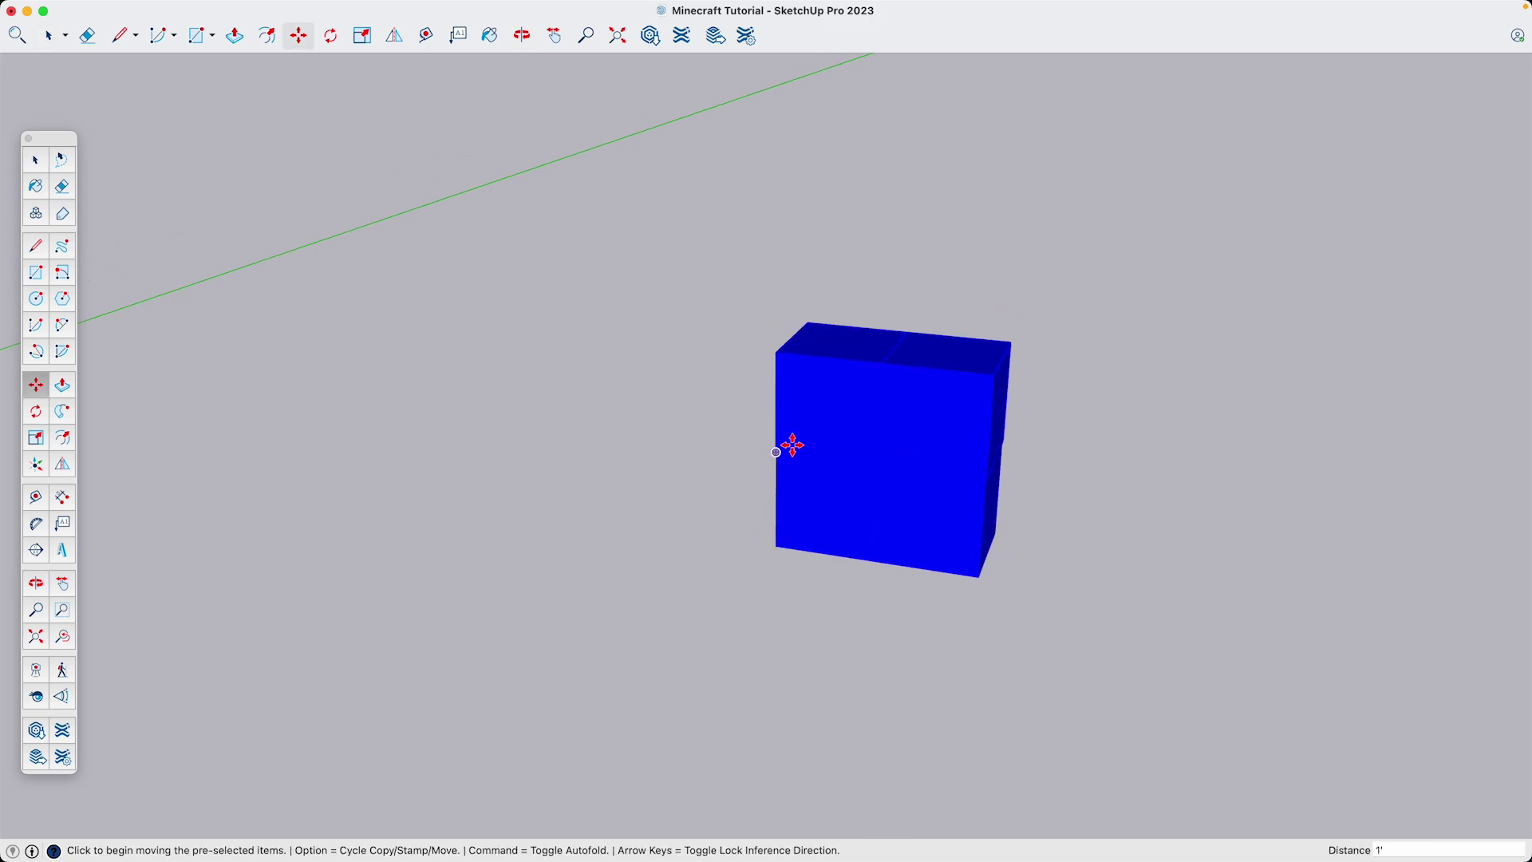
# - Copy the dirt block by its upper corner beside the top of the water column
pyautogui.press('o')
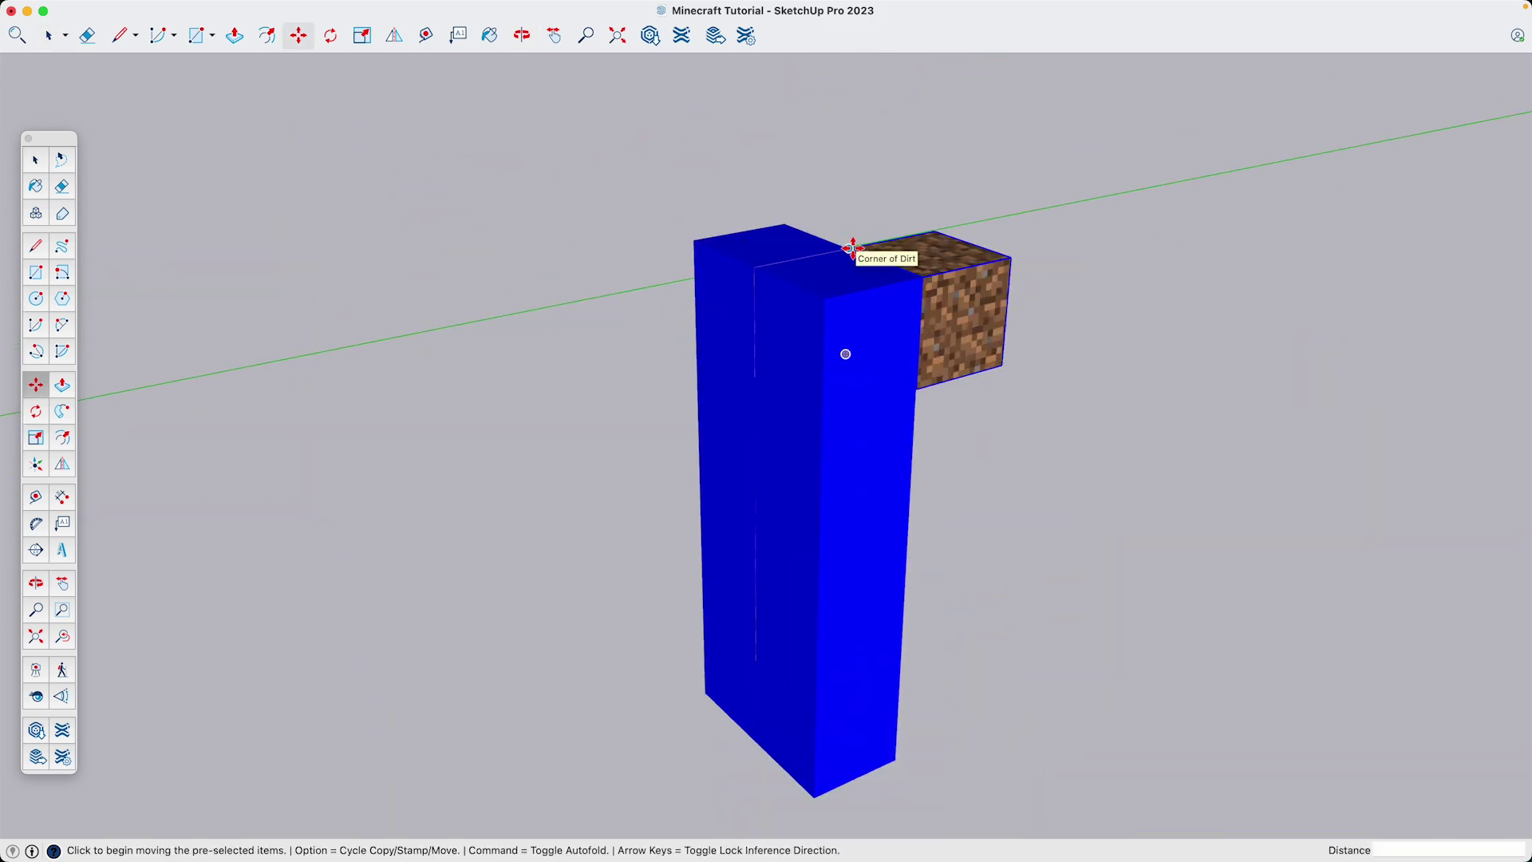
pyautogui.click(862, 251)
pyautogui.press('alt')
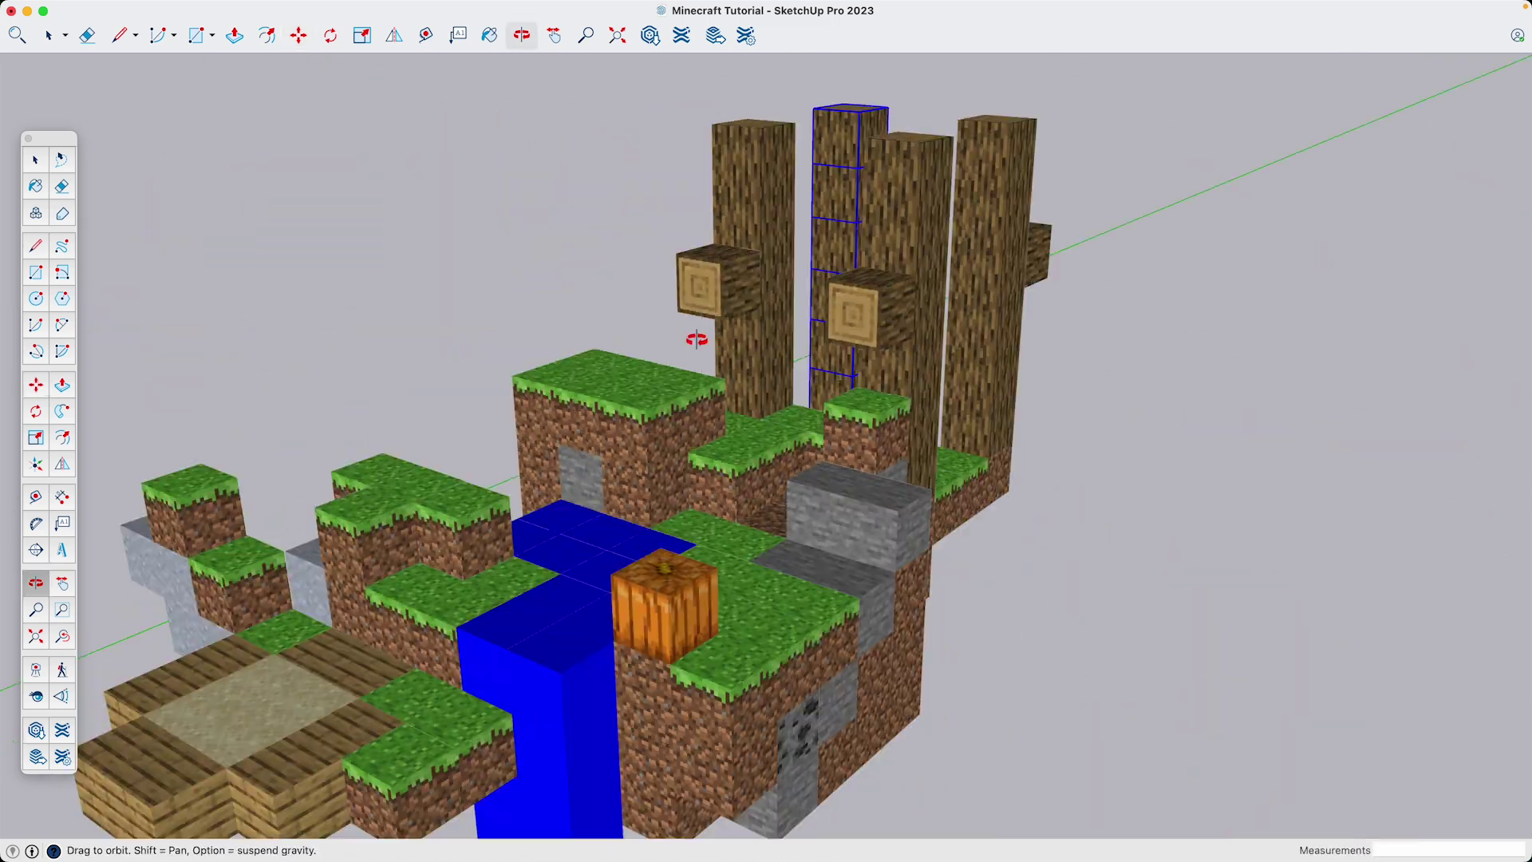
# - Inspect the assembled block scene from several angles, including the waterfall, terrain, log pillars, fences and sloping rail track
pyautogui.moveTo(694, 335); pyautogui.dragTo(842, 429, button='middle')
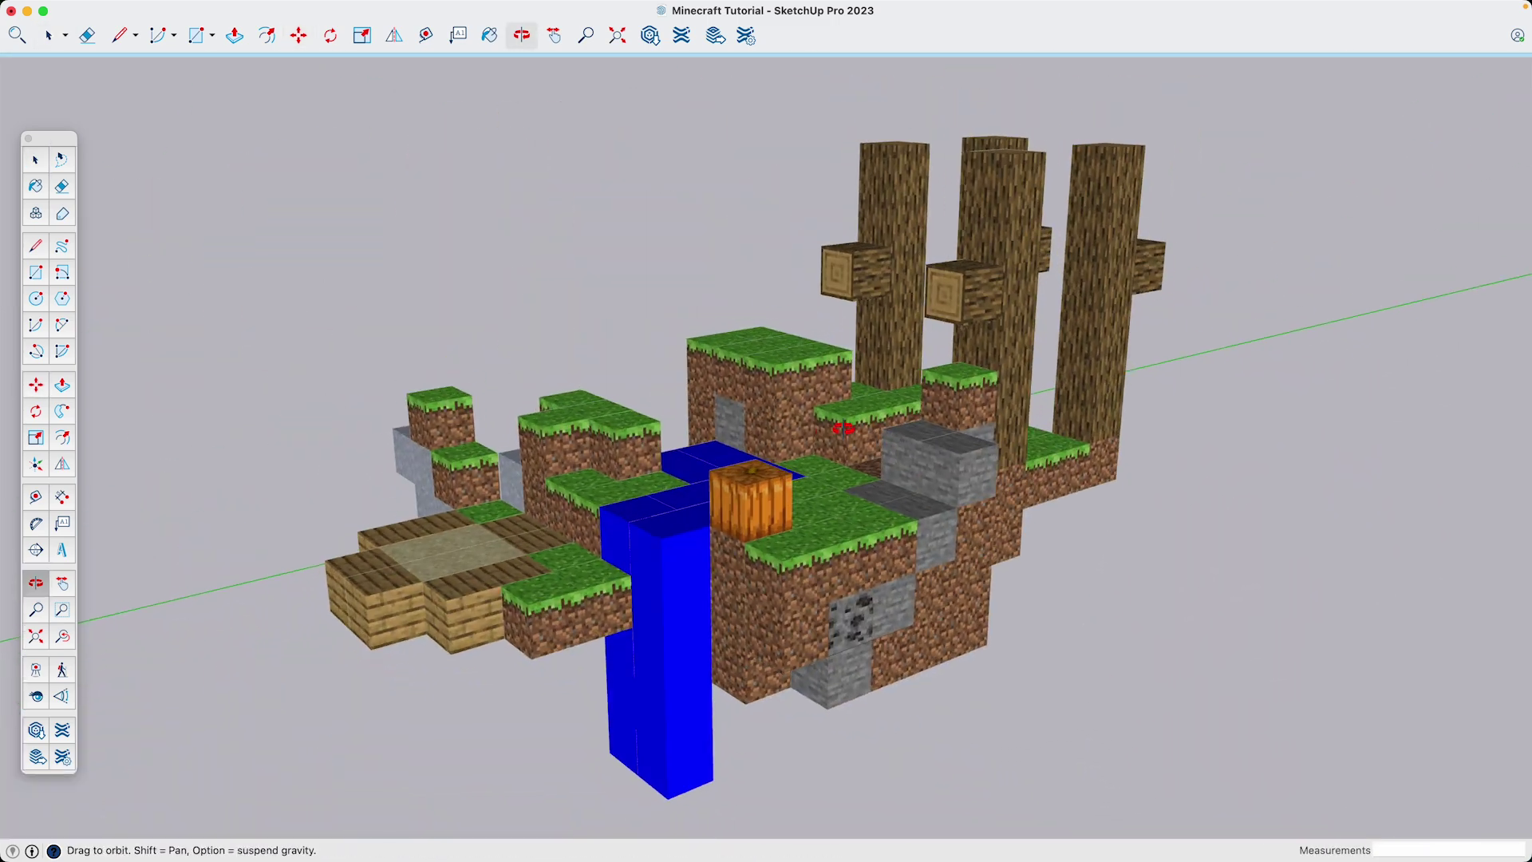
pyautogui.moveTo(842, 428); pyautogui.dragTo(834, 465)
pyautogui.moveTo(750, 422)
pyautogui.mouseDown(button='middle')
pyautogui.moveTo(581, 417)
pyautogui.moveTo(768, 398)
pyautogui.mouseUp(button='middle')
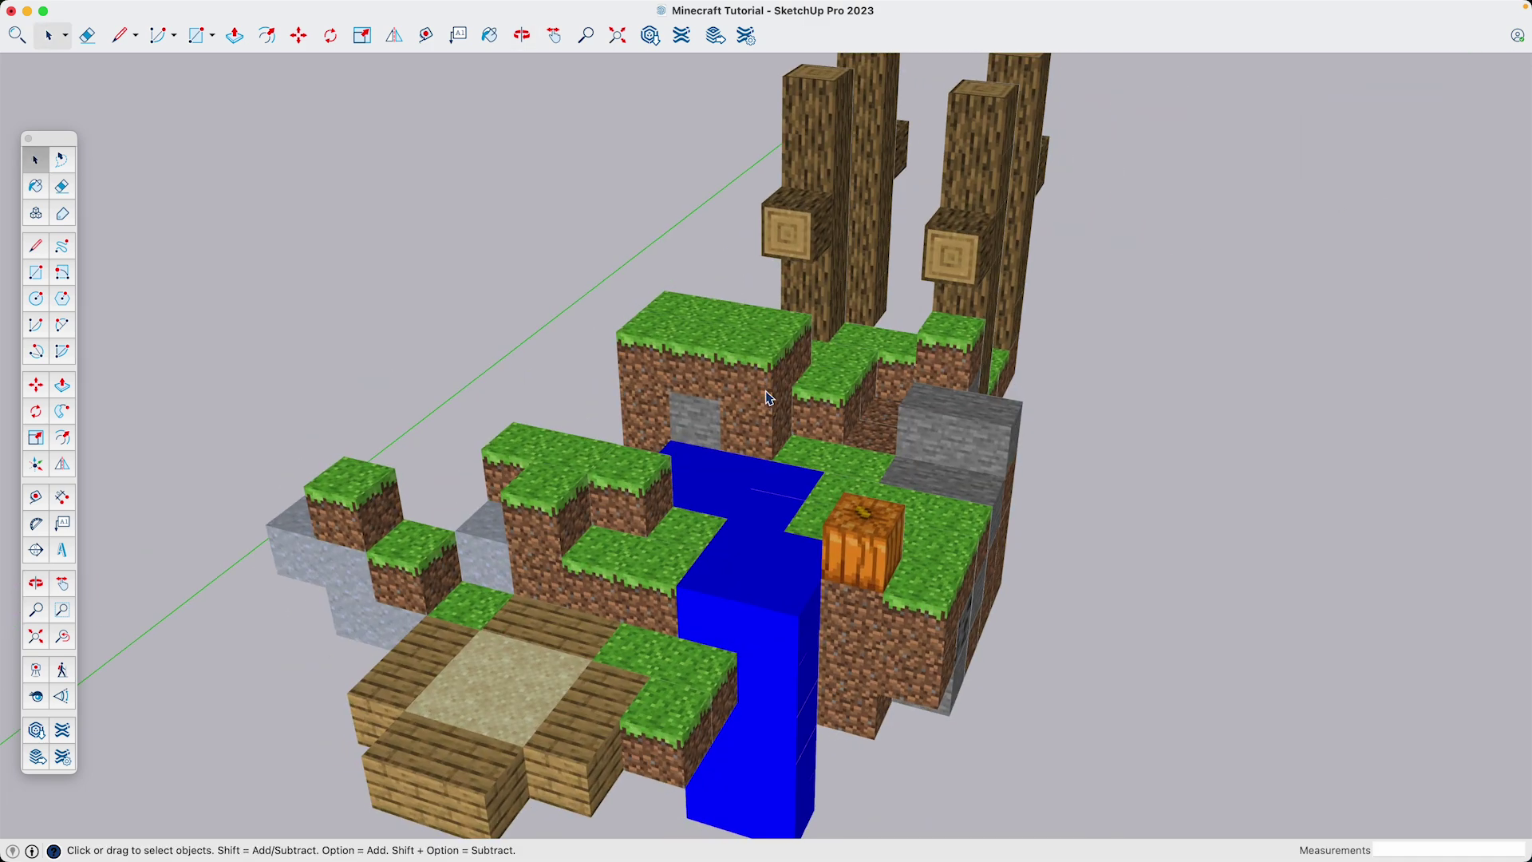
pyautogui.moveTo(556, 497)
pyautogui.keyDown('shift'); pyautogui.mouseDown(button='middle')
pyautogui.moveTo(654, 510)
pyautogui.moveTo(550, 512)
pyautogui.mouseUp(button='middle'); pyautogui.keyUp('shift')
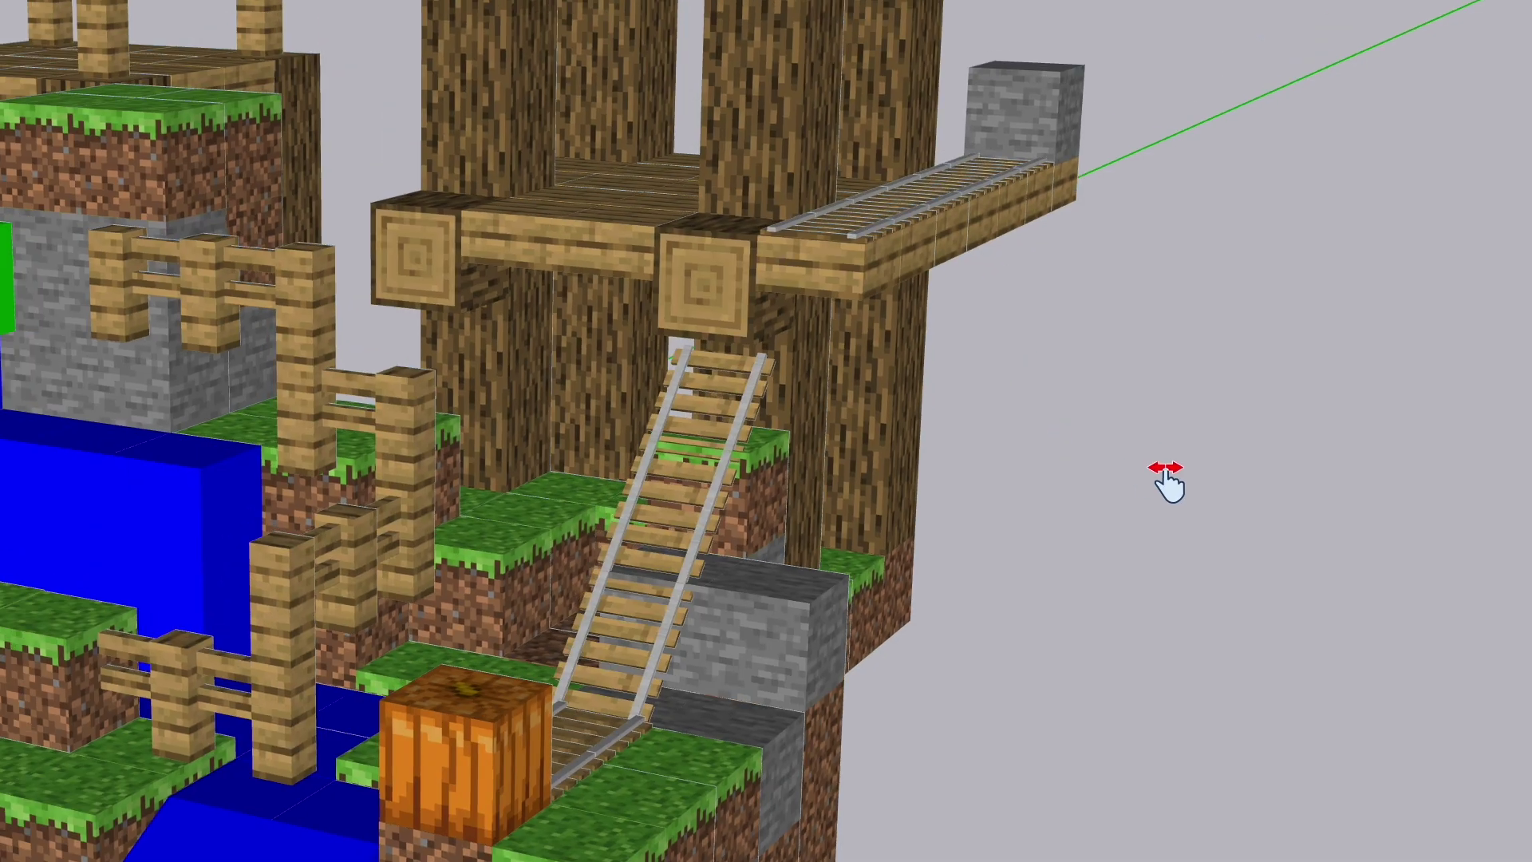
pyautogui.moveTo(1163, 479); pyautogui.dragTo(856, 483, button='middle')
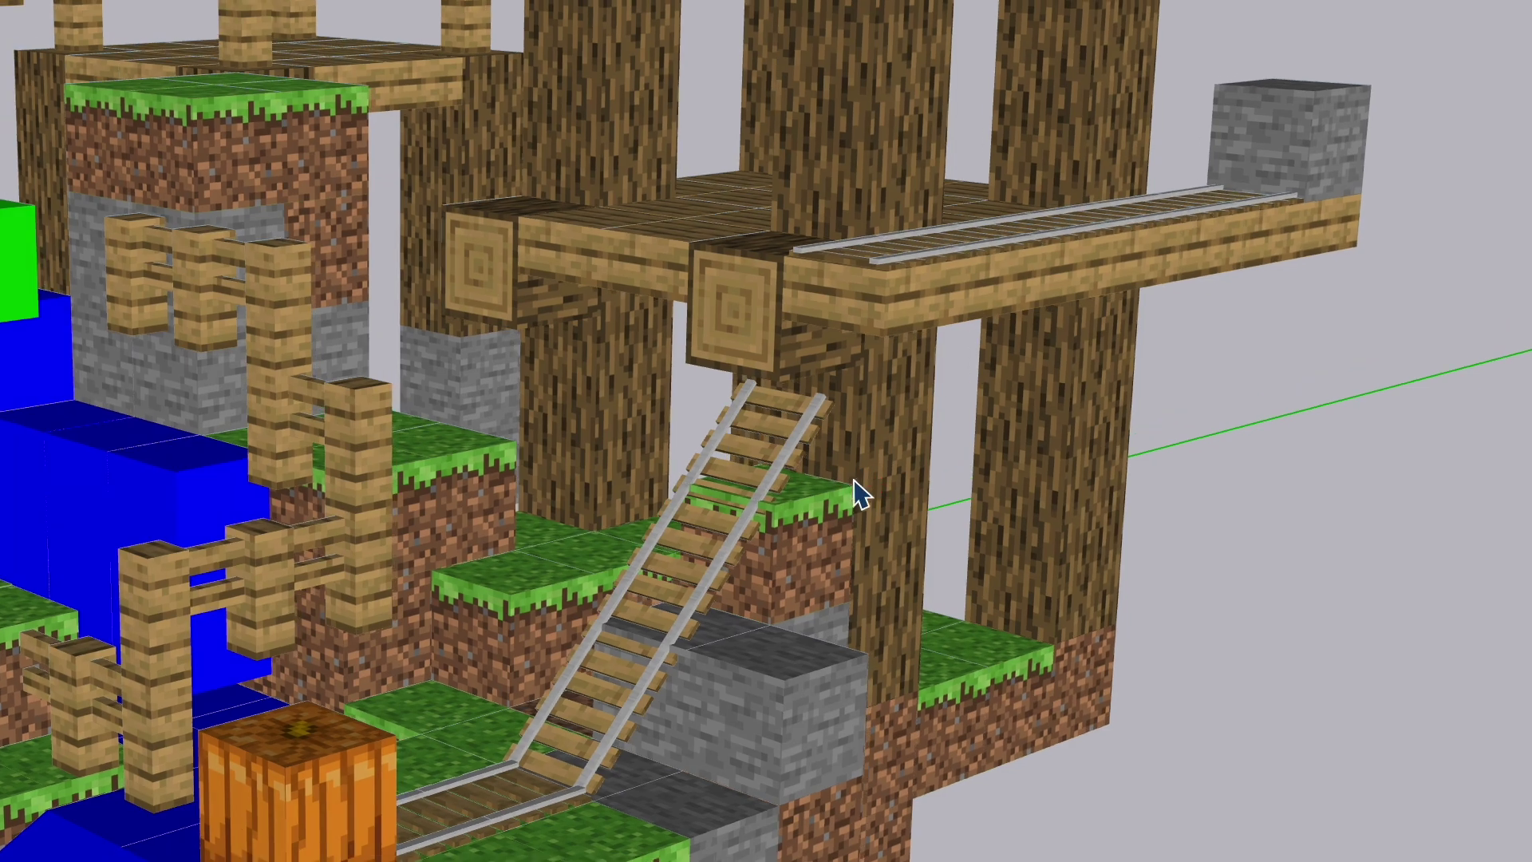
pyautogui.scroll(2, 862, 479)
pyautogui.moveTo(963, 422); pyautogui.dragTo(1442, 753, button='middle')
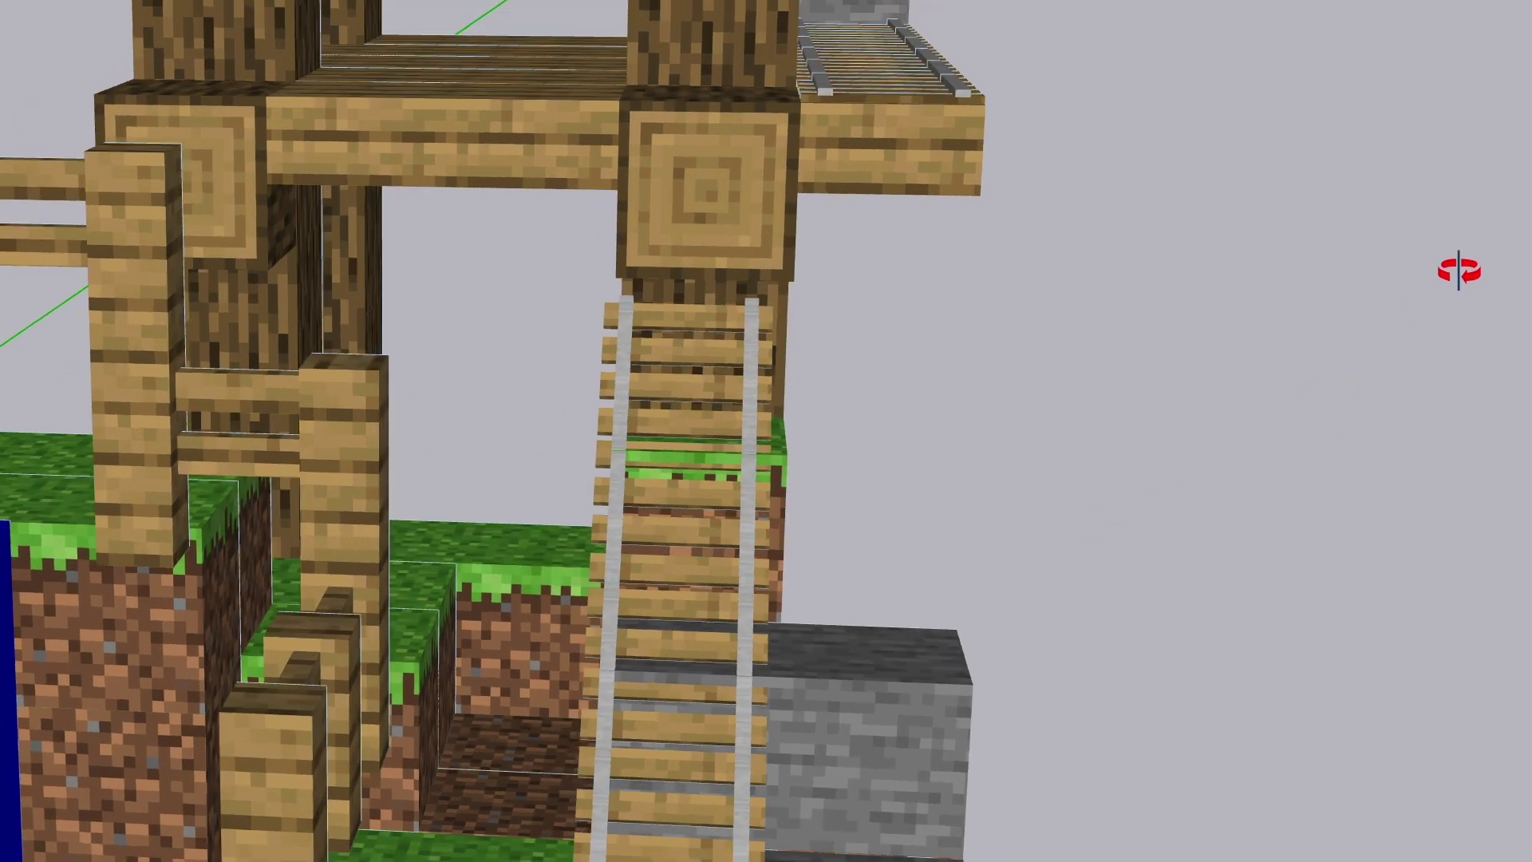
pyautogui.moveTo(1458, 271); pyautogui.dragTo(1067, 213, button='middle')
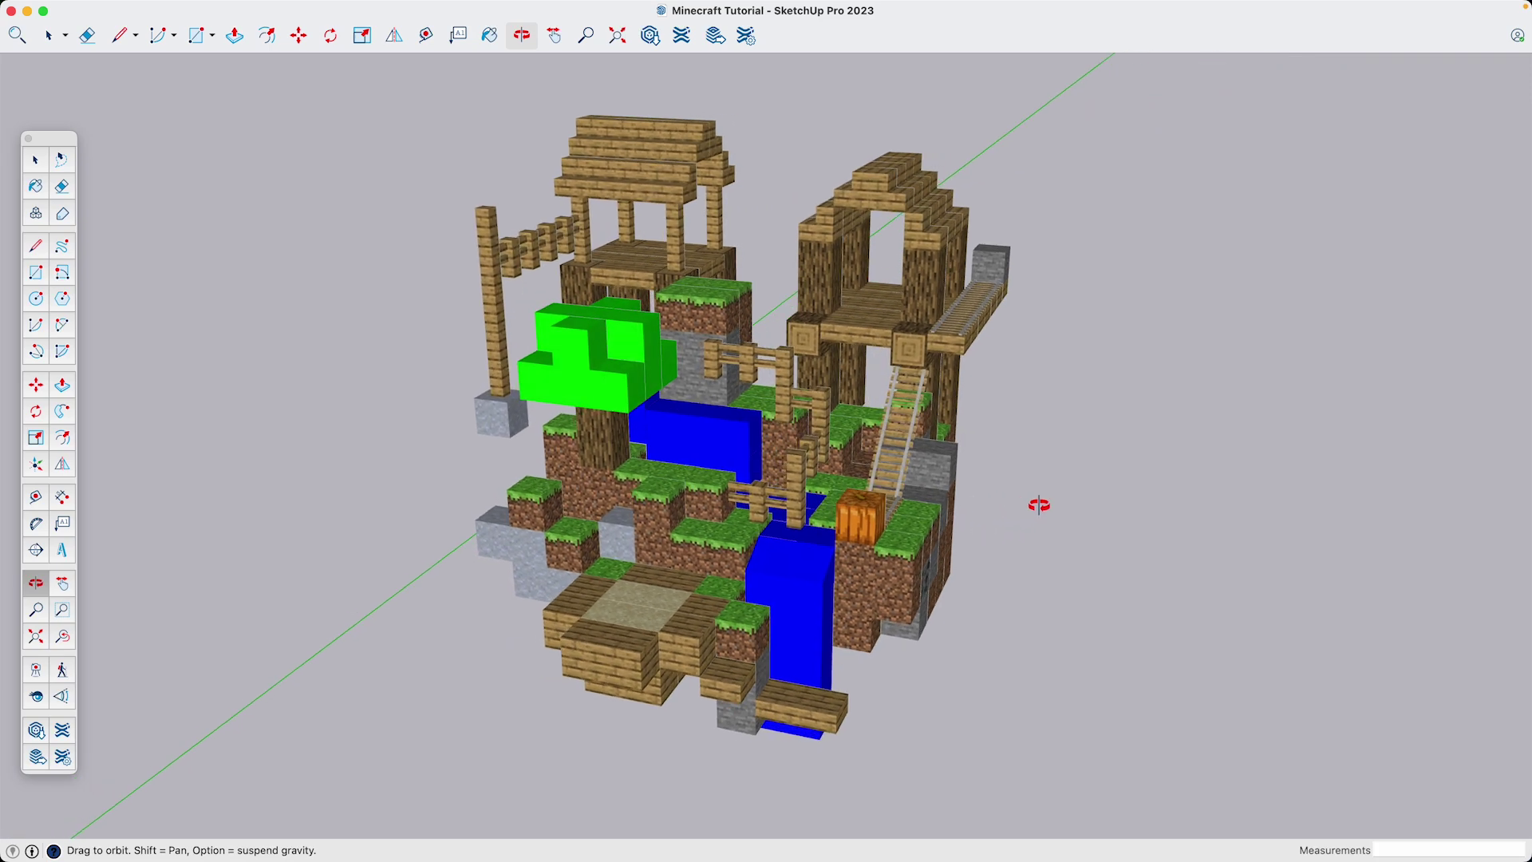
pyautogui.moveTo(1023, 507); pyautogui.dragTo(988, 492)
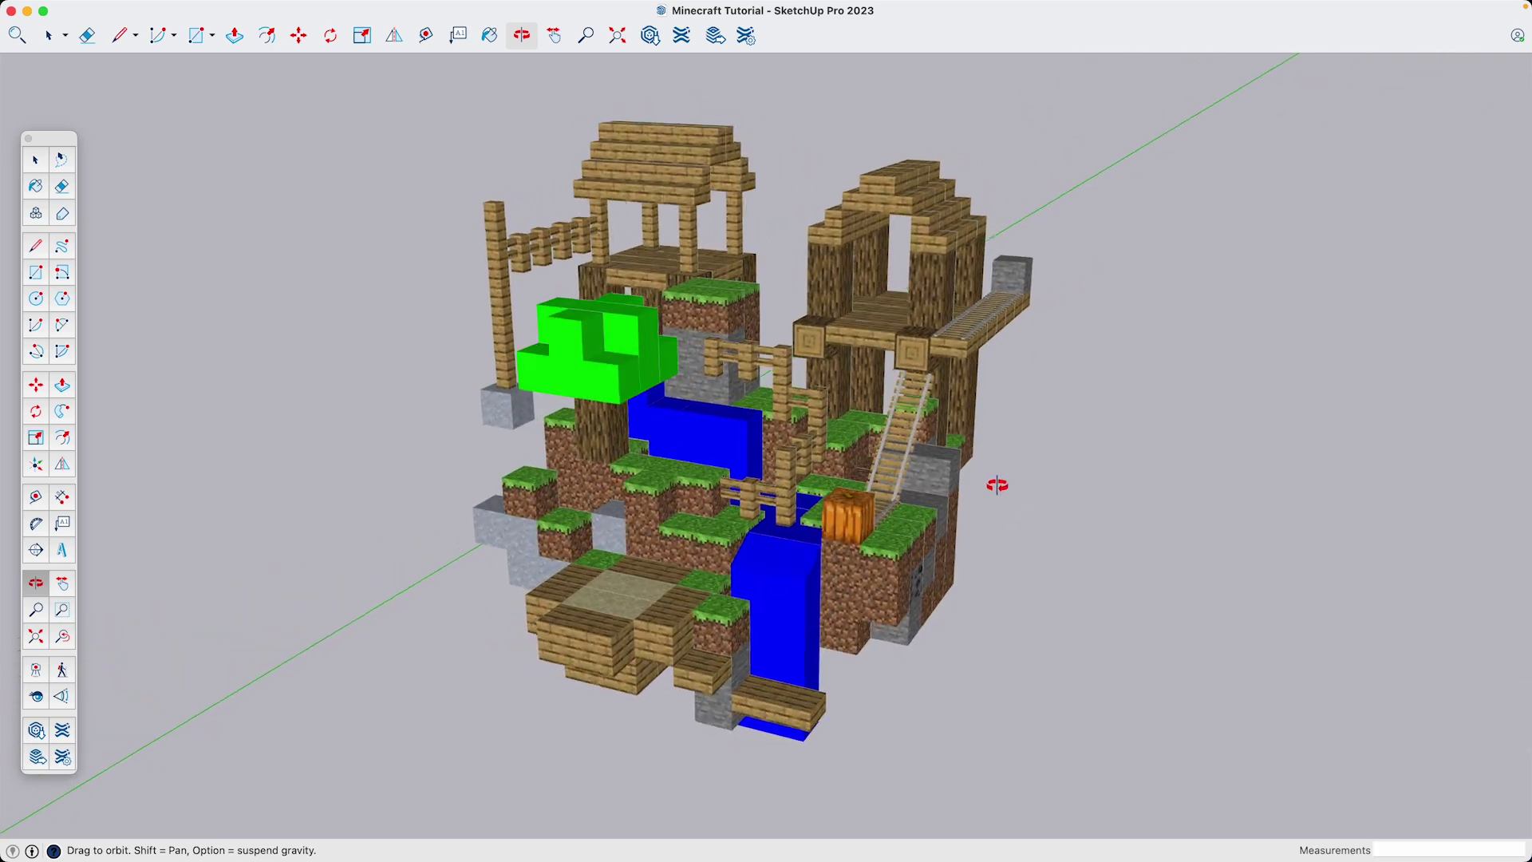
pyautogui.press('space')
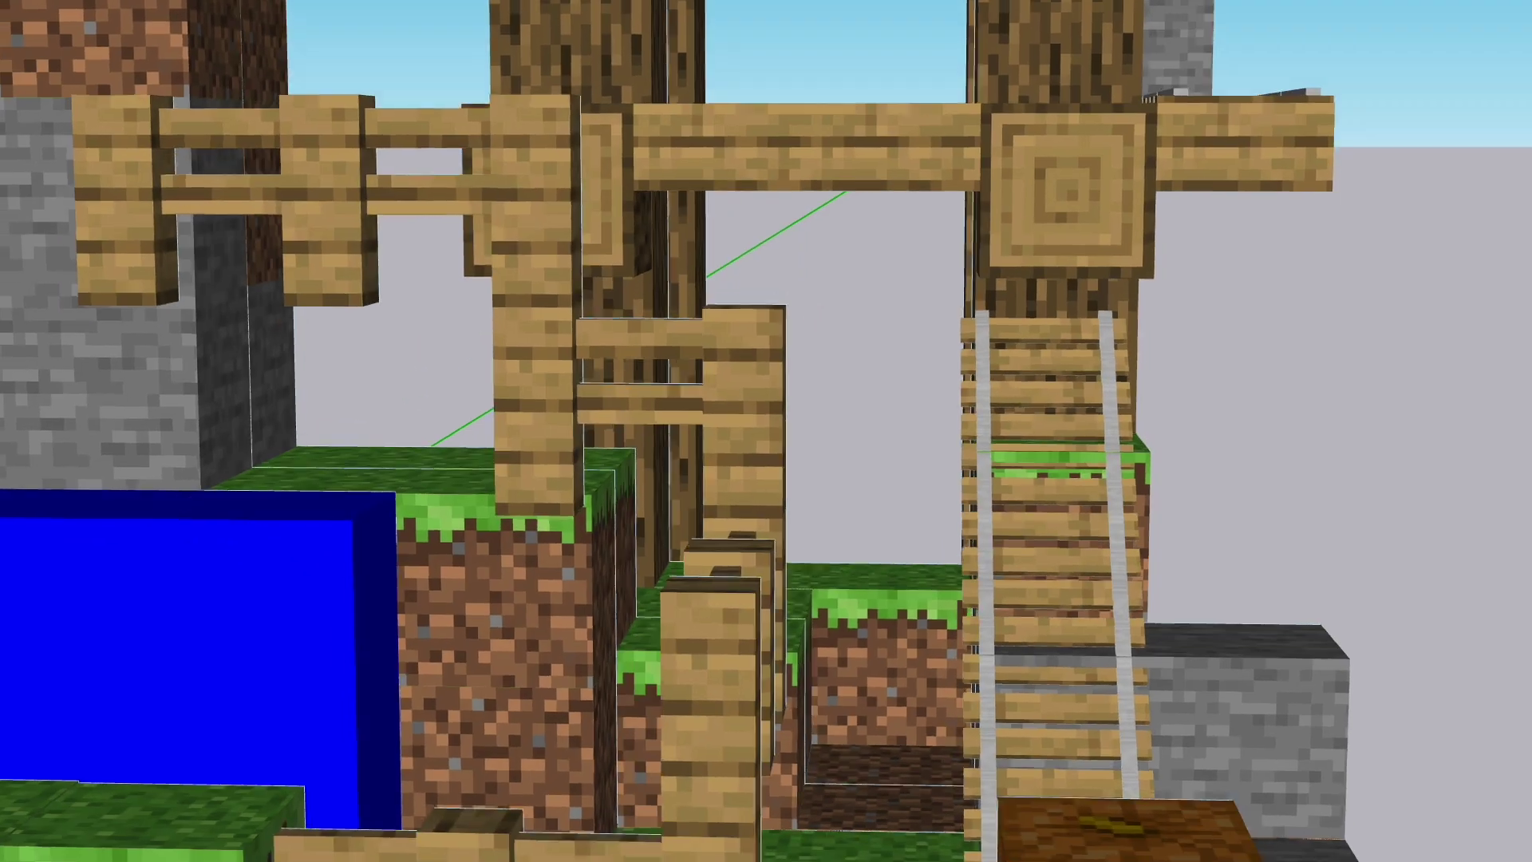